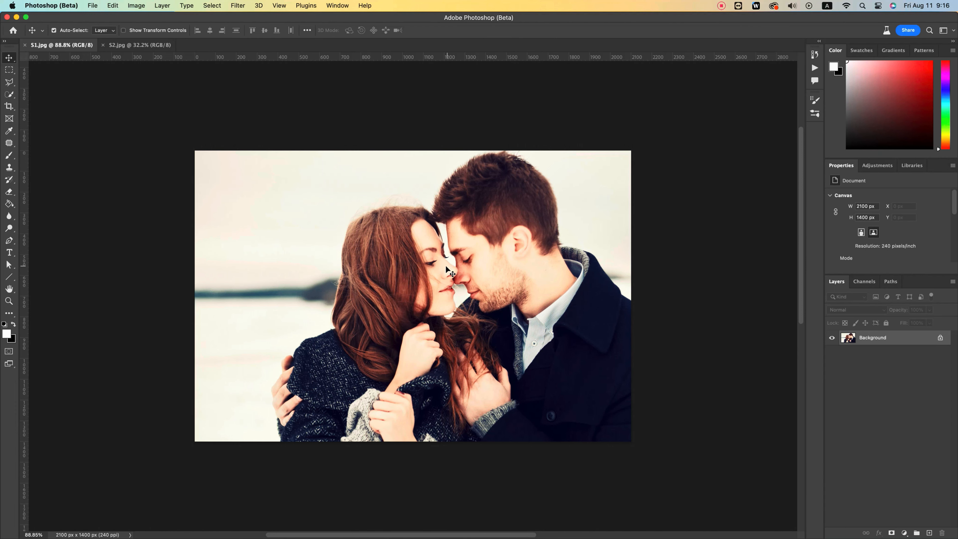
Step: Import the Autumn Time Brushes.abr file into the brush presets and expand the new Autumn Time Brushes group
{"action": "key", "text": "b"}
{"action": "right_click", "coordinate": [298, 241]}
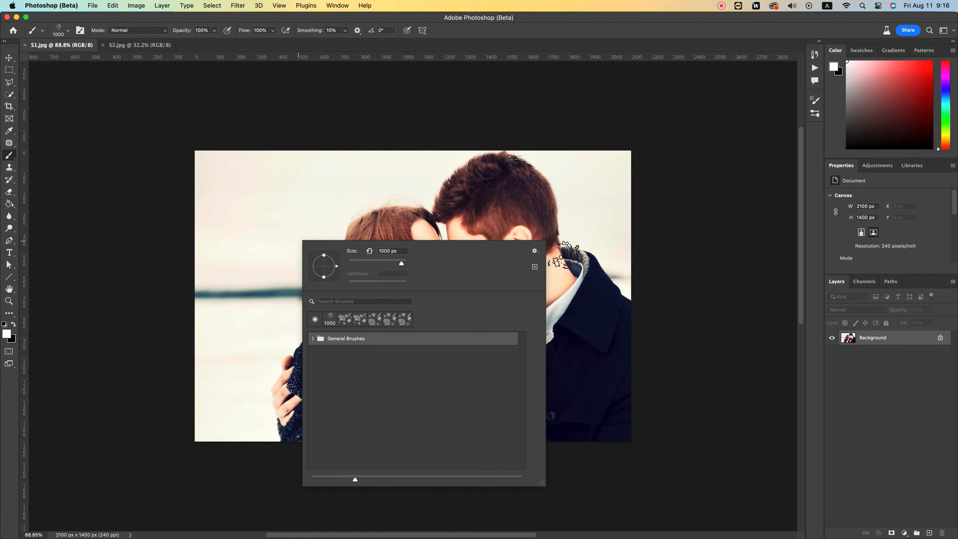
{"action": "left_click", "coordinate": [534, 250]}
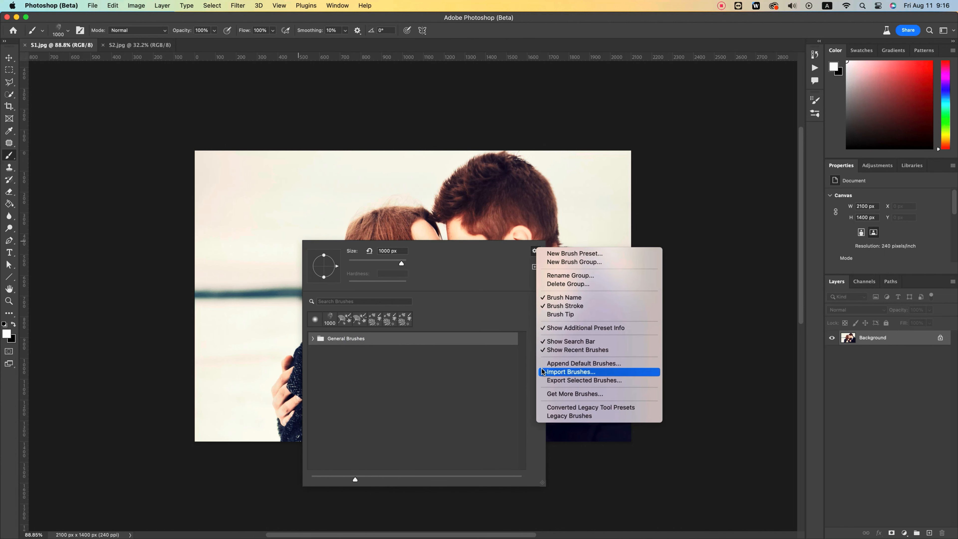
{"action": "left_click", "coordinate": [589, 372]}
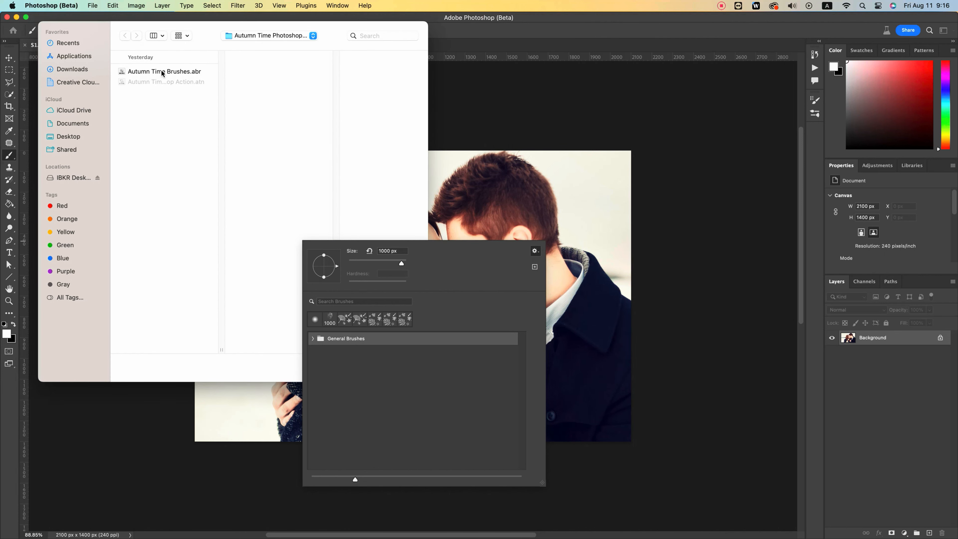
{"action": "left_click", "coordinate": [160, 72]}
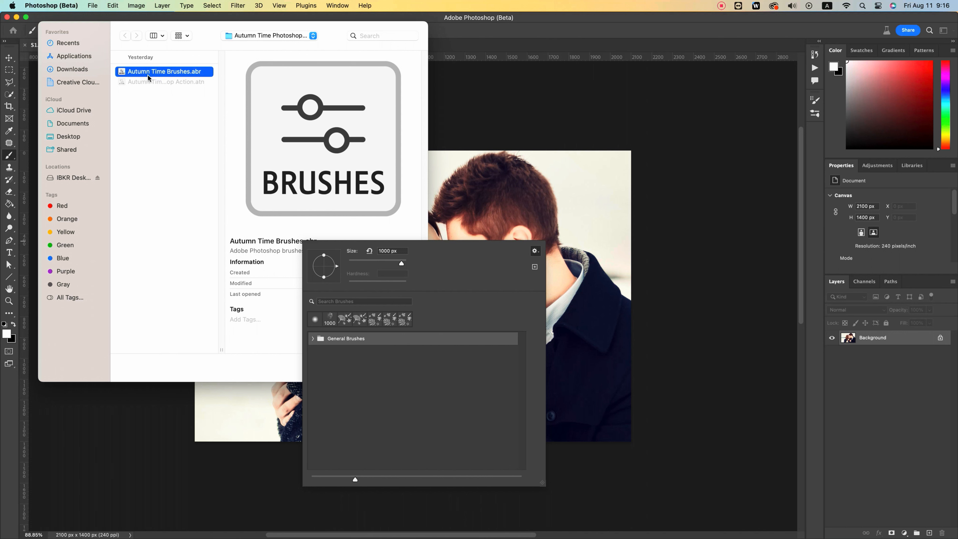
{"action": "left_click_drag", "start_coordinate": [332, 36], "coordinate": [185, 44]}
{"action": "left_click", "coordinate": [270, 376]}
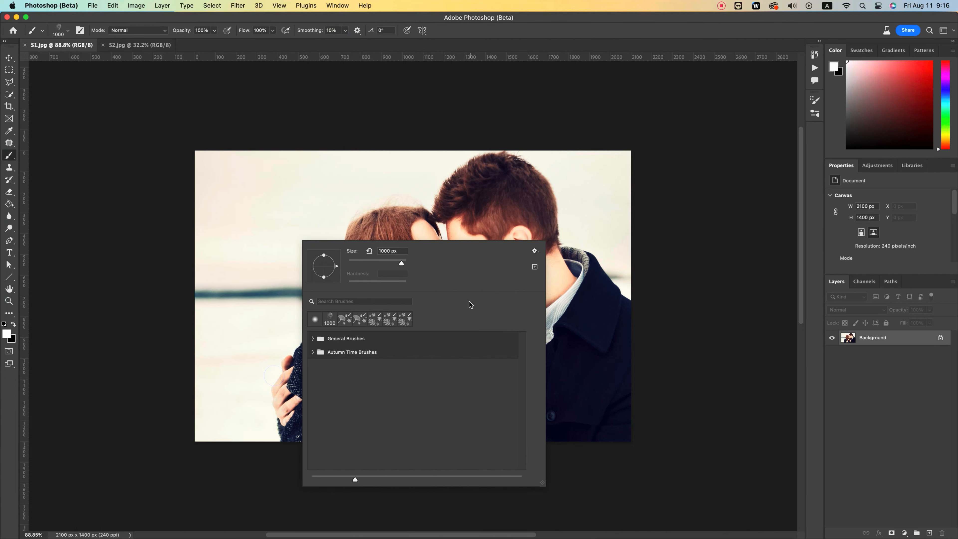
{"action": "left_click", "coordinate": [313, 352]}
Step: Load the Autumn Time action file into the Actions list and select its Play action
{"action": "left_click", "coordinate": [814, 68]}
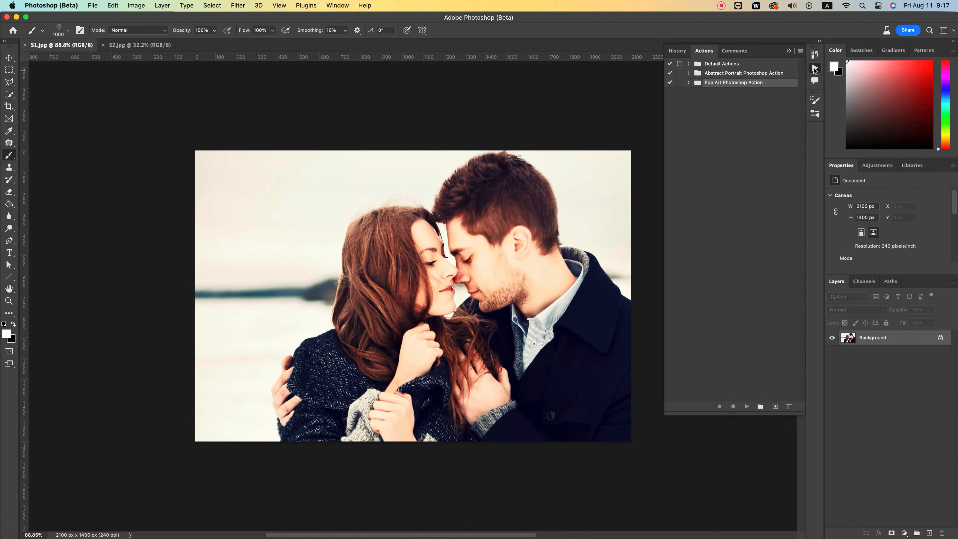
{"action": "left_click", "coordinate": [750, 128]}
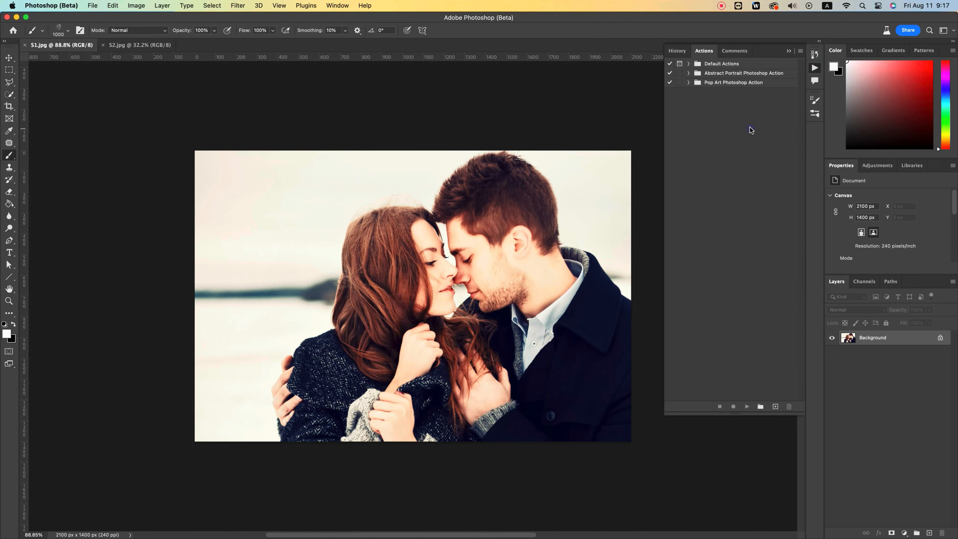
{"action": "left_click", "coordinate": [800, 51]}
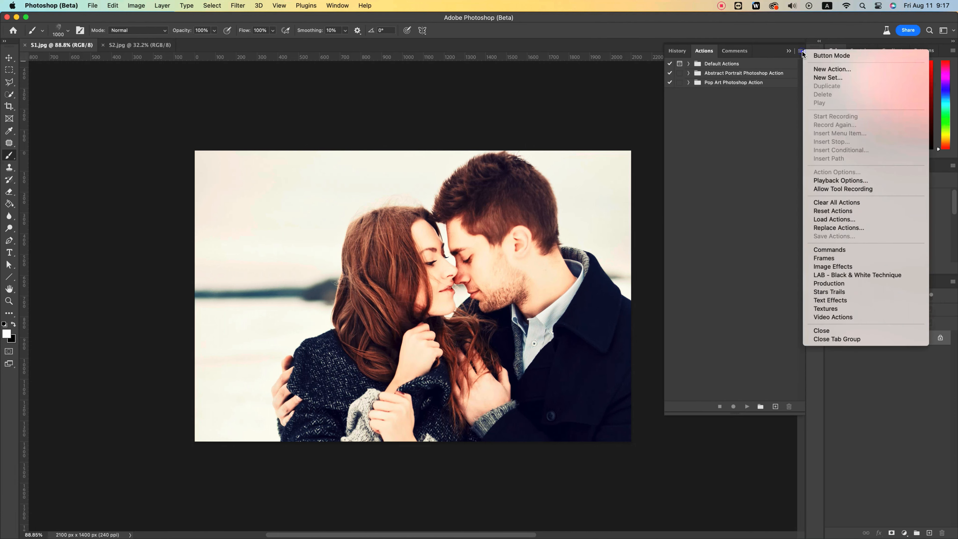
{"action": "left_click", "coordinate": [824, 218]}
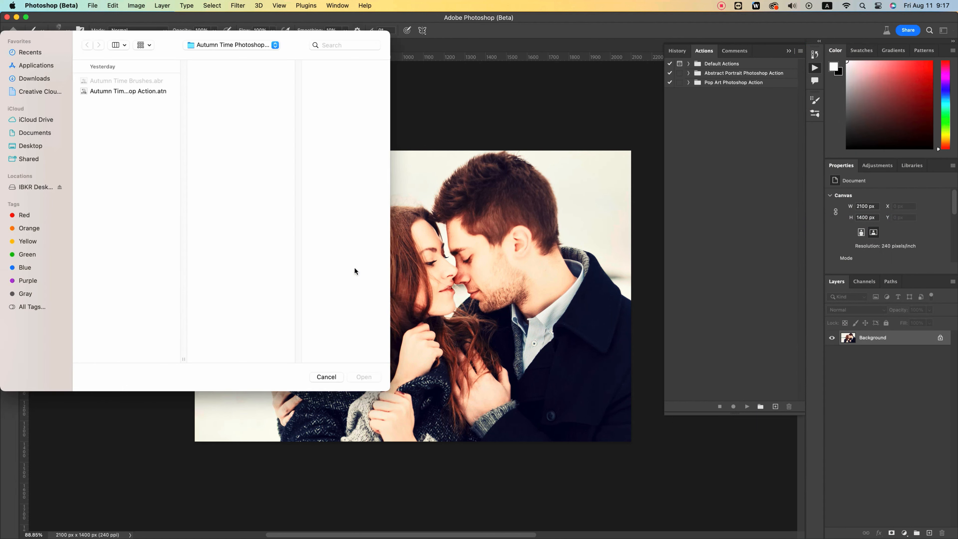
{"action": "double_click", "coordinate": [123, 91]}
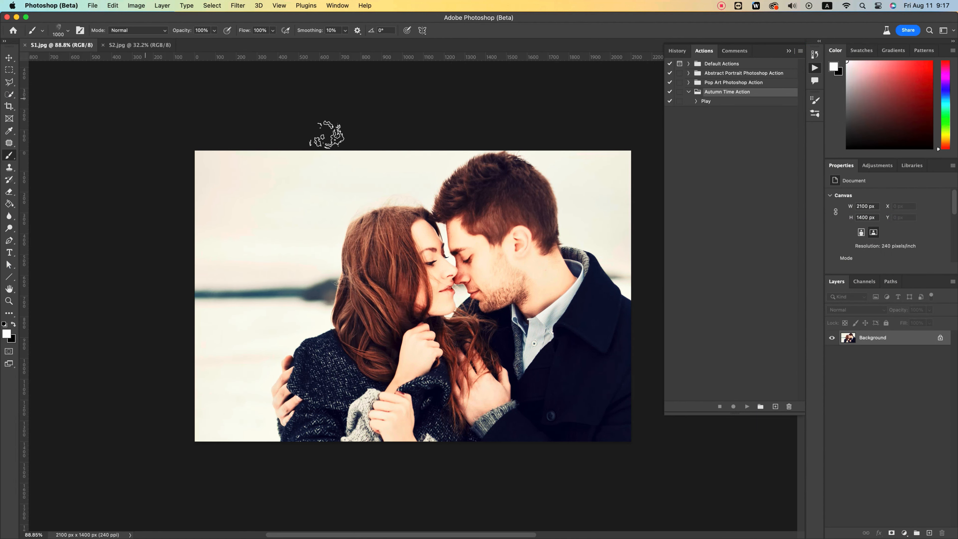
{"action": "left_click", "coordinate": [722, 100]}
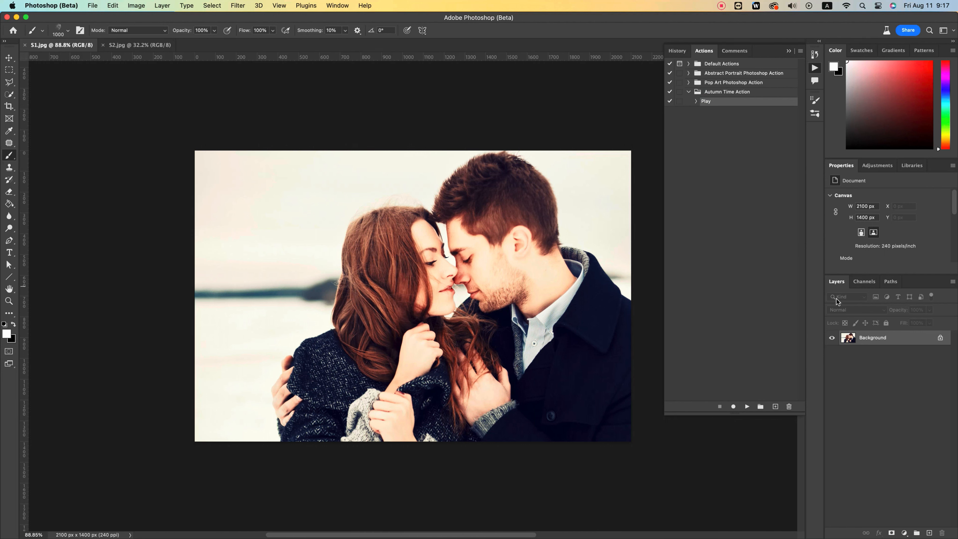
Step: Check the Image Size settings of the S1.jpg background photo
{"action": "left_click", "coordinate": [873, 340]}
{"action": "left_click", "coordinate": [137, 5]}
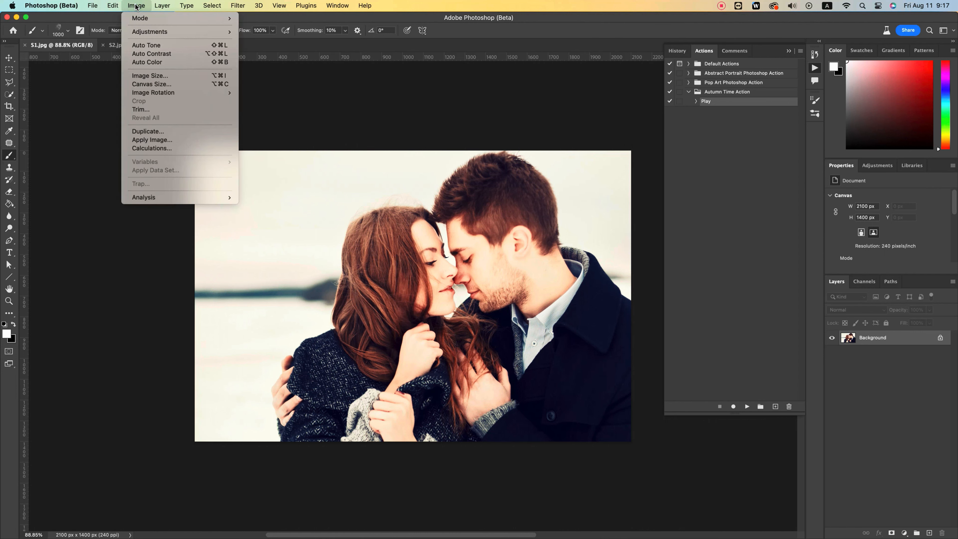
{"action": "left_click", "coordinate": [140, 74]}
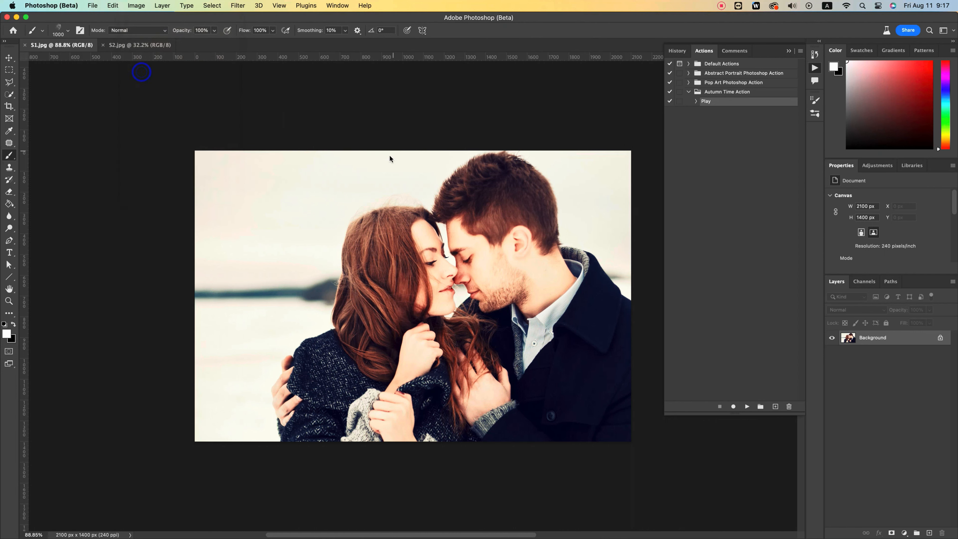
{"action": "left_click", "coordinate": [409, 211]}
{"action": "left_click", "coordinate": [408, 197]}
{"action": "left_click", "coordinate": [450, 276]}
{"action": "key", "text": "b"}
{"action": "left_click_drag", "start_coordinate": [428, 263], "coordinate": [408, 267]}
{"action": "key", "text": "v"}
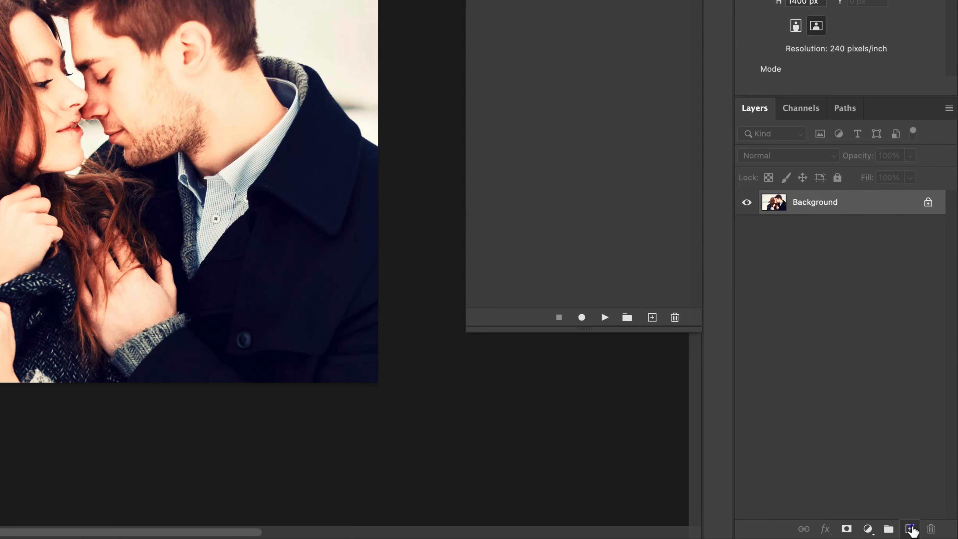
Step: Create a new layer above the Background and rename it "brush"
{"action": "left_click", "coordinate": [929, 532]}
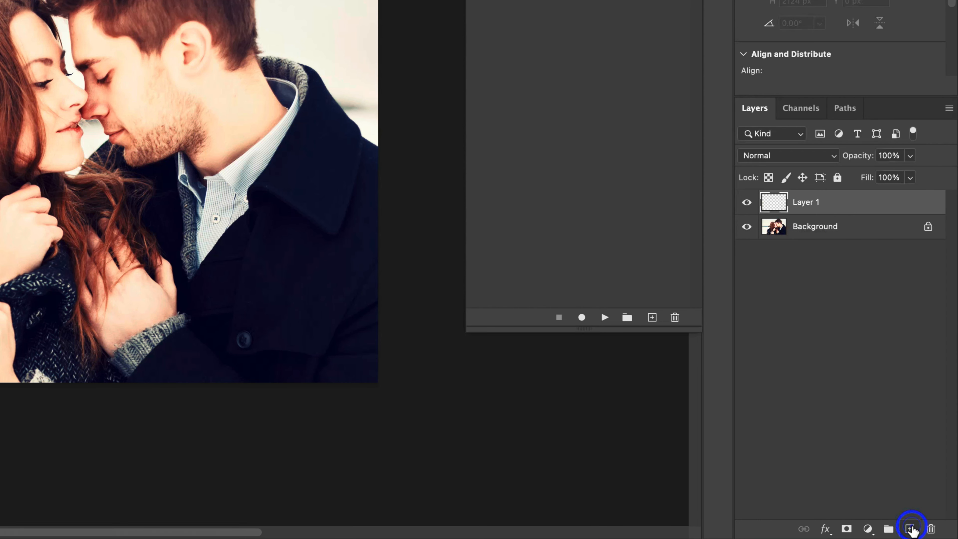
{"action": "double_click", "coordinate": [815, 203]}
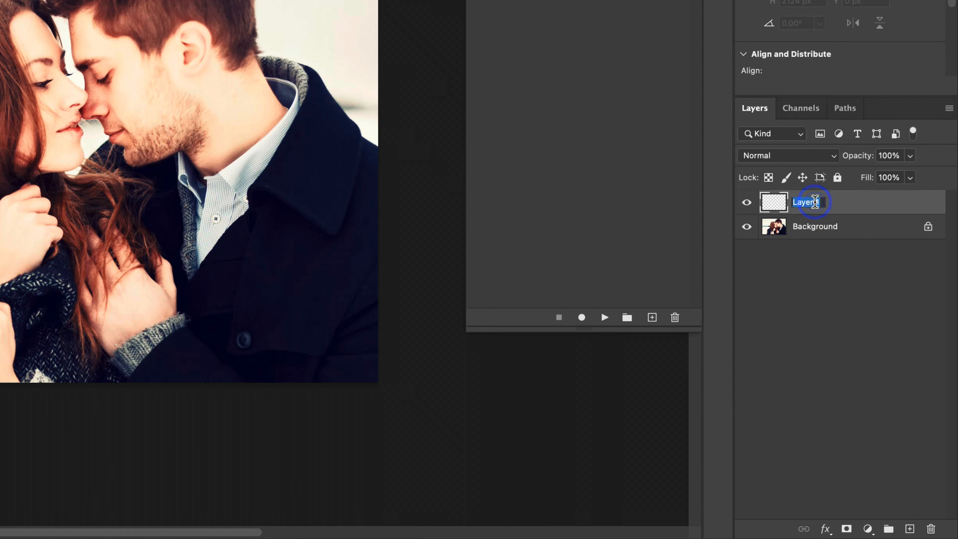
{"action": "type", "text": "brush"}
{"action": "key", "text": "Return"}
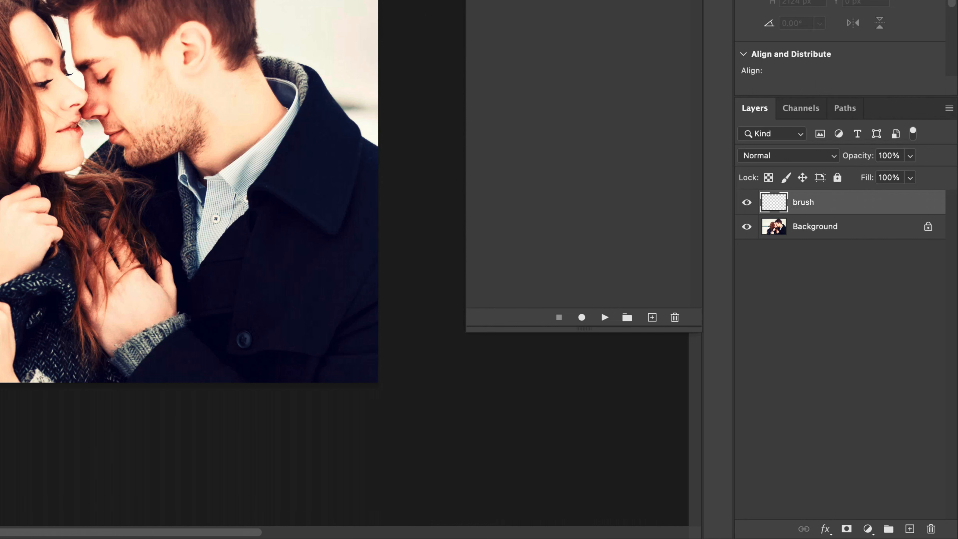
{"action": "left_click", "coordinate": [817, 307]}
{"action": "left_click", "coordinate": [875, 204]}
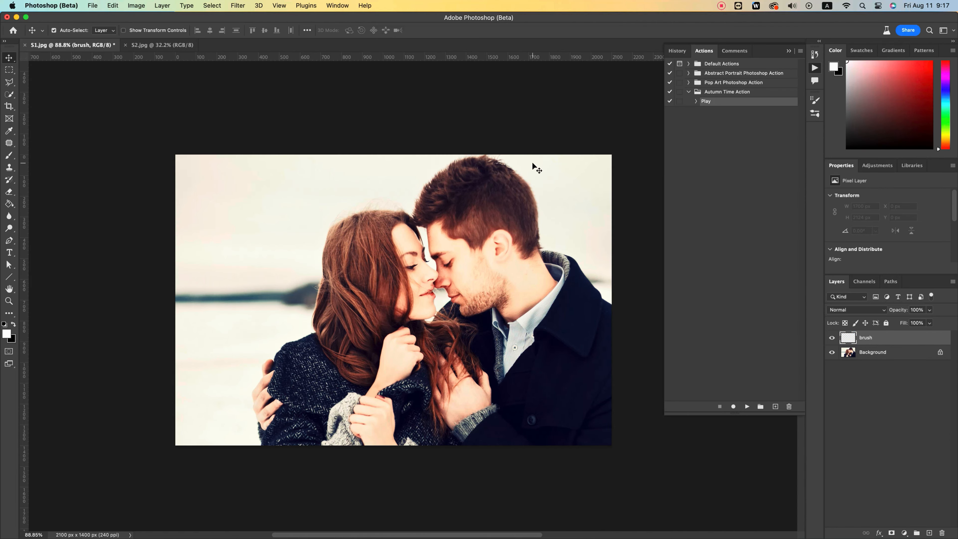
Step: Choose the Soft Round brush from the AutumnTime brushes and pick a bright red foreground color
{"action": "key", "text": "b"}
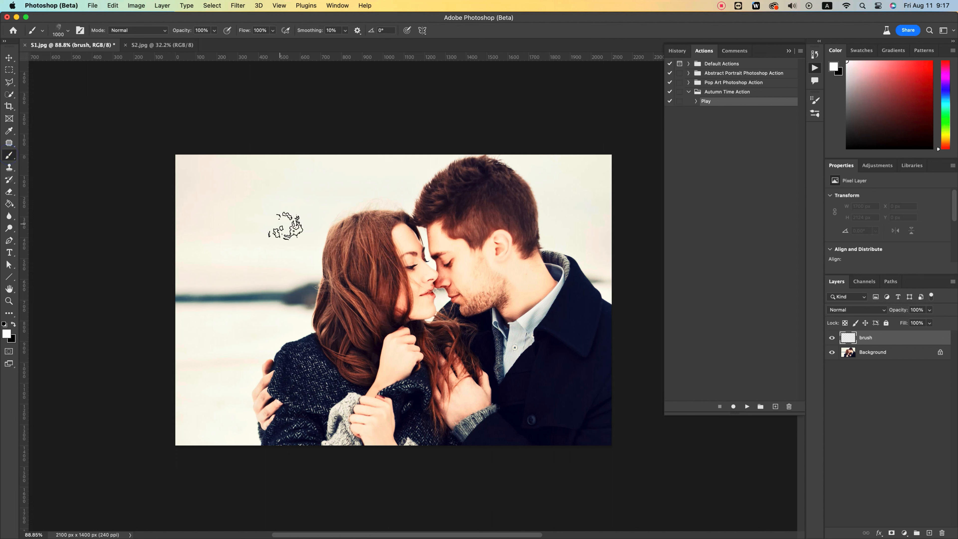
{"action": "right_click", "coordinate": [278, 227]}
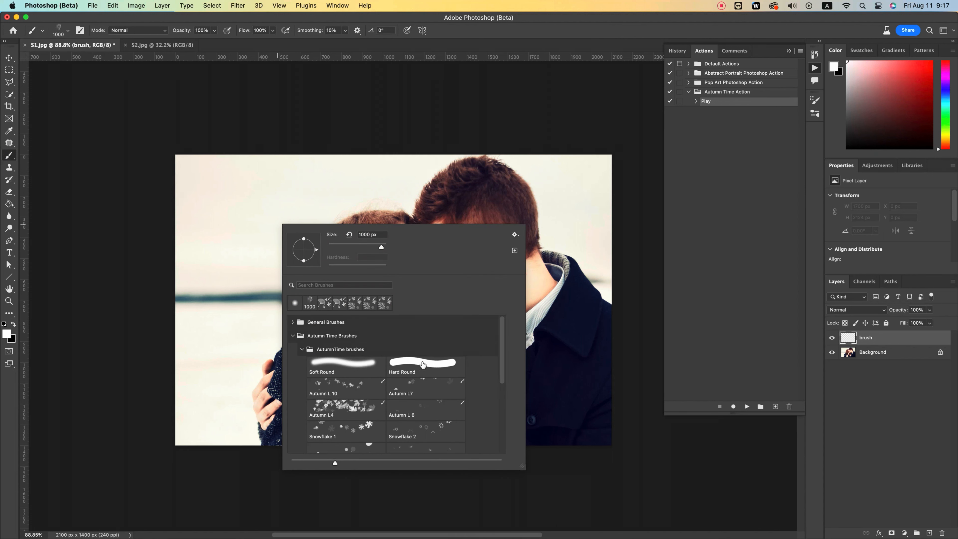
{"action": "left_click", "coordinate": [349, 365]}
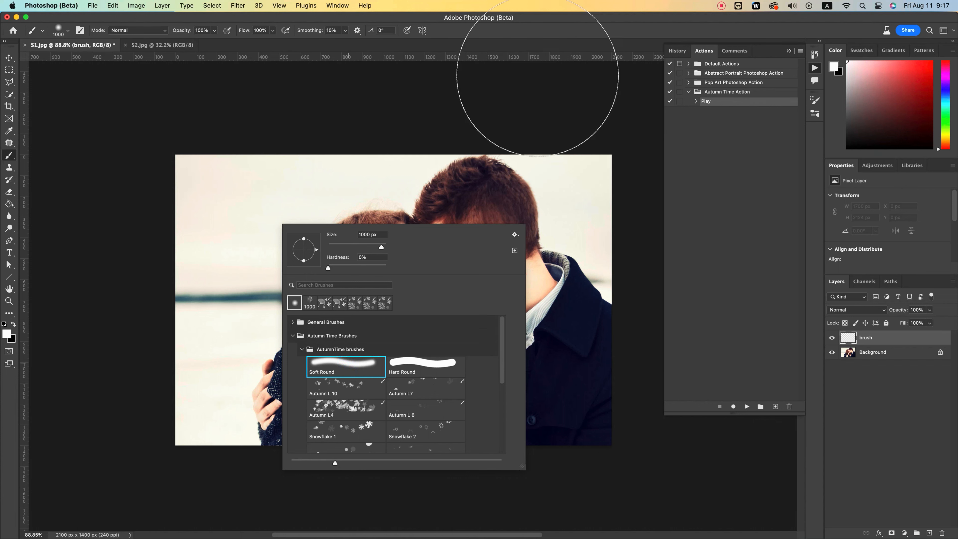
{"action": "left_click", "coordinate": [881, 117]}
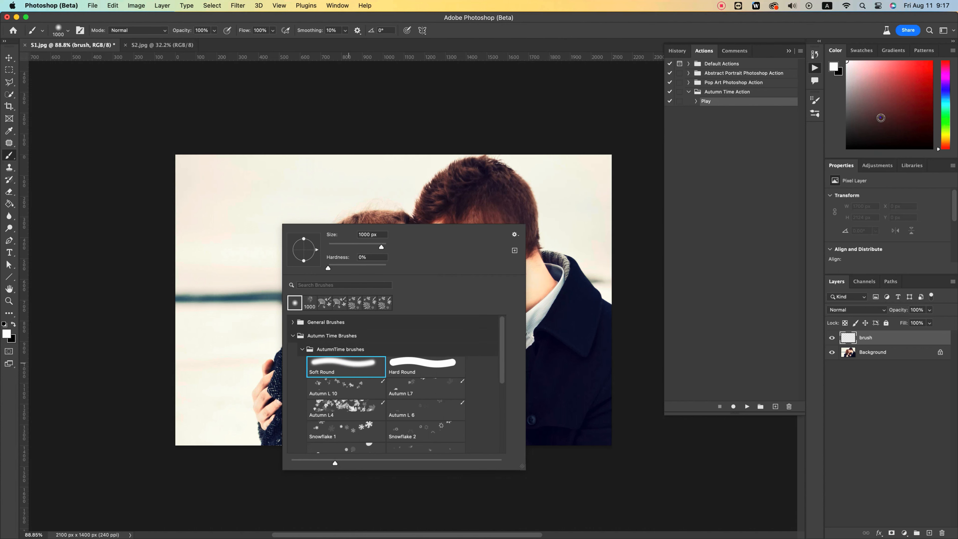
{"action": "left_click", "coordinate": [910, 62]}
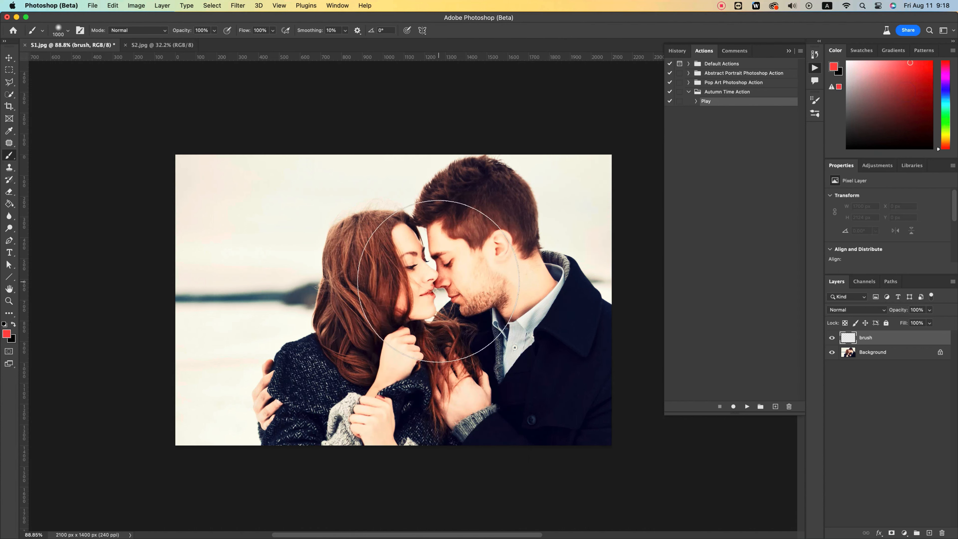
Step: Reduce the brush size to 250 px and paint over the couple on the brush layer
{"action": "key", "text": "bracketleft"}
{"action": "key", "text": "bracketleft"}
{"action": "key", "text": "bracketleft"}
{"action": "key", "text": "bracketleft"}
{"action": "key", "text": "bracketleft"}
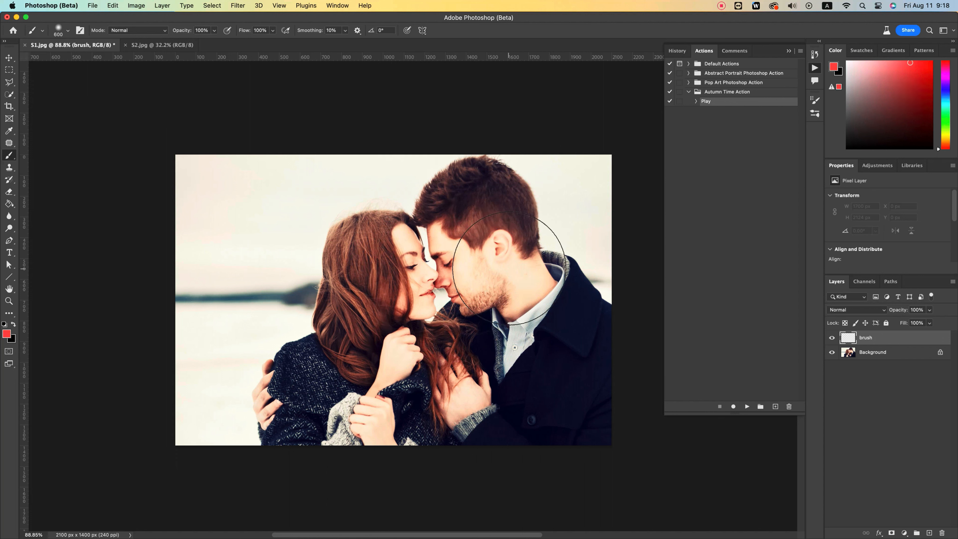
{"action": "key", "text": "bracketleft"}
{"action": "key", "text": "bracketleft"}
{"action": "key", "text": "bracketleft"}
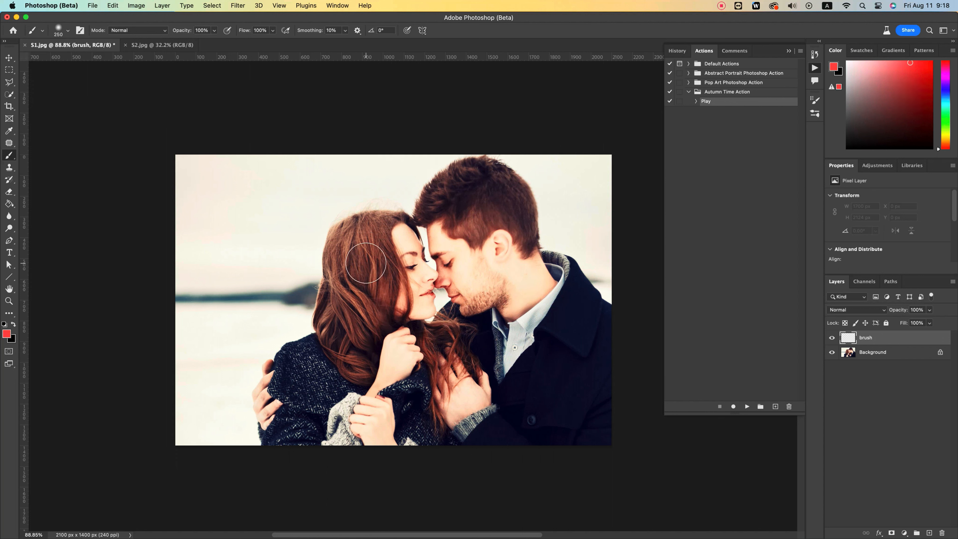
{"action": "mouse_move", "coordinate": [396, 298]}
{"action": "left_mouse_down"}
{"action": "mouse_move", "coordinate": [484, 248]}
{"action": "mouse_move", "coordinate": [468, 212]}
{"action": "mouse_move", "coordinate": [412, 247]}
{"action": "mouse_move", "coordinate": [397, 232]}
{"action": "mouse_move", "coordinate": [454, 205]}
{"action": "mouse_move", "coordinate": [509, 236]}
{"action": "mouse_move", "coordinate": [457, 290]}
{"action": "mouse_move", "coordinate": [365, 280]}
{"action": "mouse_move", "coordinate": [379, 350]}
{"action": "mouse_move", "coordinate": [411, 369]}
{"action": "mouse_move", "coordinate": [555, 309]}
{"action": "mouse_move", "coordinate": [542, 337]}
{"action": "mouse_move", "coordinate": [469, 395]}
{"action": "mouse_move", "coordinate": [501, 379]}
{"action": "mouse_move", "coordinate": [565, 388]}
{"action": "mouse_move", "coordinate": [377, 369]}
{"action": "mouse_move", "coordinate": [345, 312]}
{"action": "mouse_move", "coordinate": [382, 232]}
{"action": "mouse_move", "coordinate": [403, 403]}
{"action": "mouse_move", "coordinate": [441, 401]}
{"action": "mouse_move", "coordinate": [323, 362]}
{"action": "mouse_move", "coordinate": [457, 233]}
{"action": "mouse_move", "coordinate": [553, 282]}
{"action": "mouse_move", "coordinate": [562, 326]}
{"action": "mouse_move", "coordinate": [453, 306]}
{"action": "left_mouse_up"}
Step: Run the Autumn Time Play action with the painted brush layer selected
{"action": "left_click", "coordinate": [876, 338]}
{"action": "left_click", "coordinate": [696, 102]}
{"action": "left_click", "coordinate": [696, 101]}
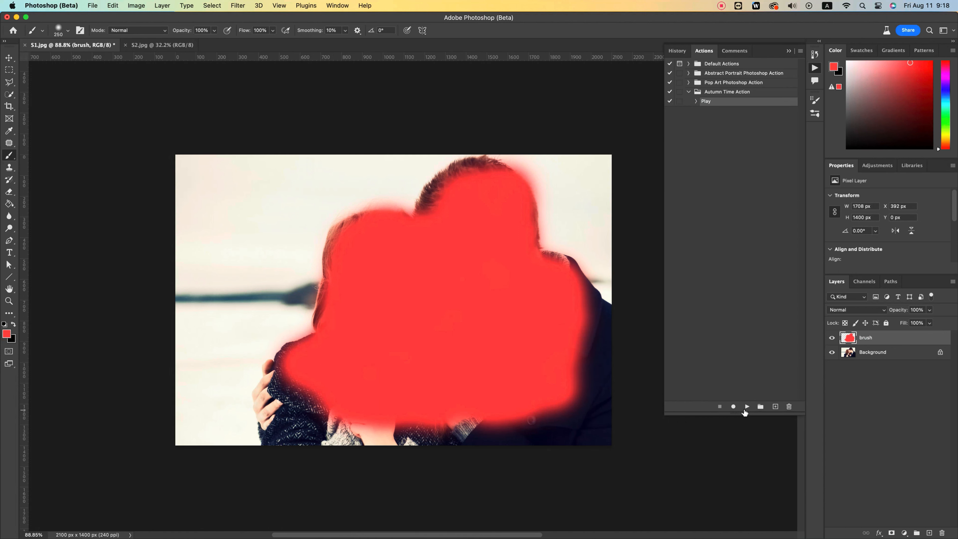
{"action": "left_click", "coordinate": [747, 407]}
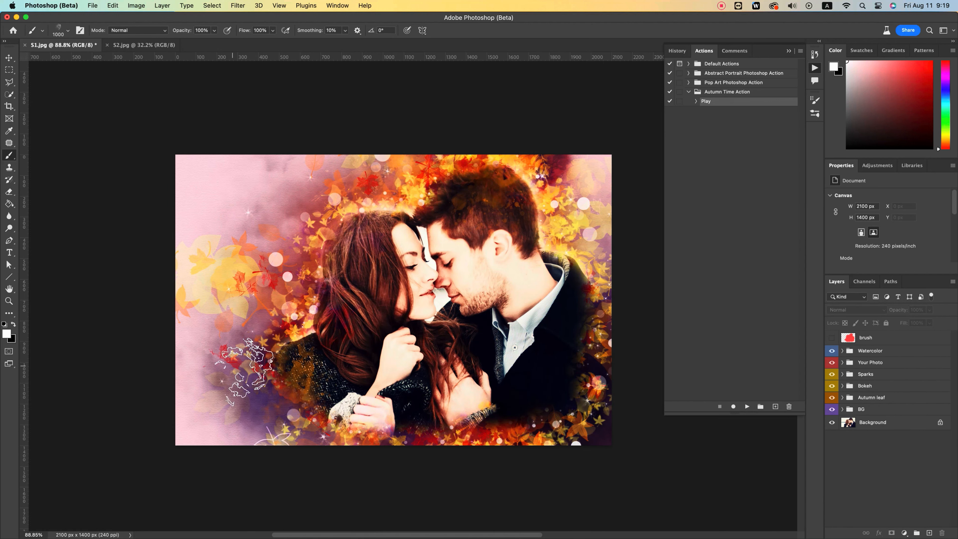
Step: Zoom in to about 126% to examine the autumn artwork and collapse the Actions panel
{"action": "left_click", "coordinate": [9, 58]}
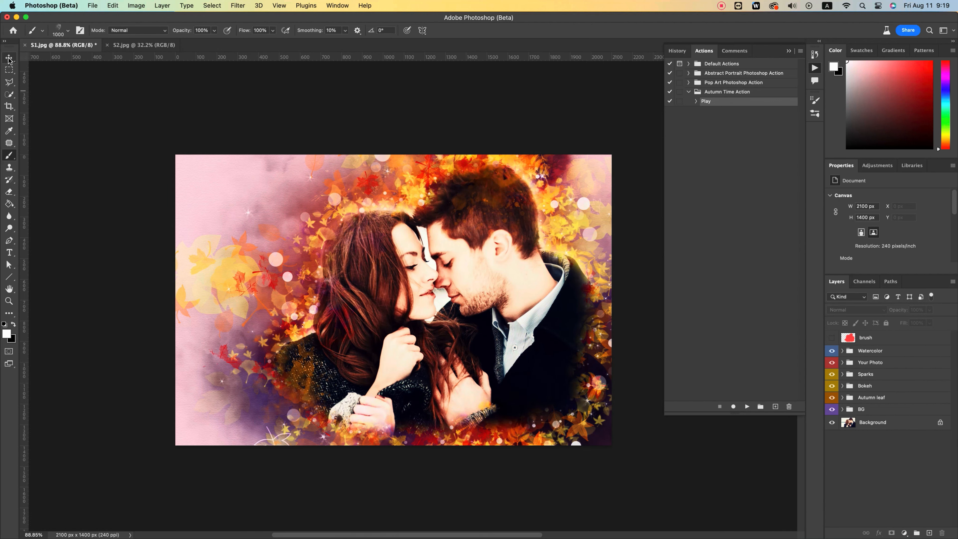
{"action": "left_click_drag", "start_coordinate": [445, 282], "coordinate": [391, 279]}
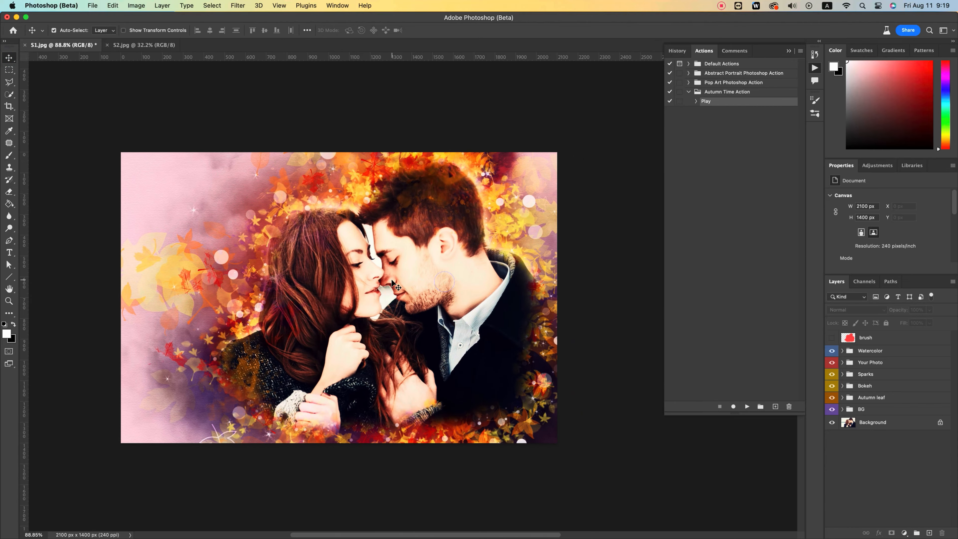
{"action": "key", "text": "z"}
{"action": "left_click_drag", "start_coordinate": [164, 236], "coordinate": [185, 236]}
{"action": "left_click_drag", "start_coordinate": [453, 355], "coordinate": [432, 333]}
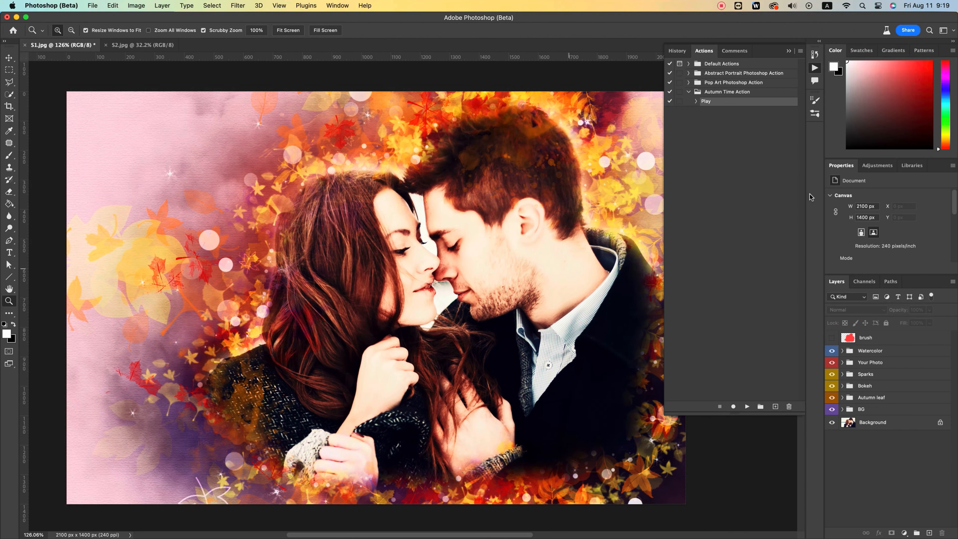
{"action": "left_click", "coordinate": [788, 51]}
{"action": "scroll", "coordinate": [451, 279], "scroll_direction": "left", "scroll_amount": 3}
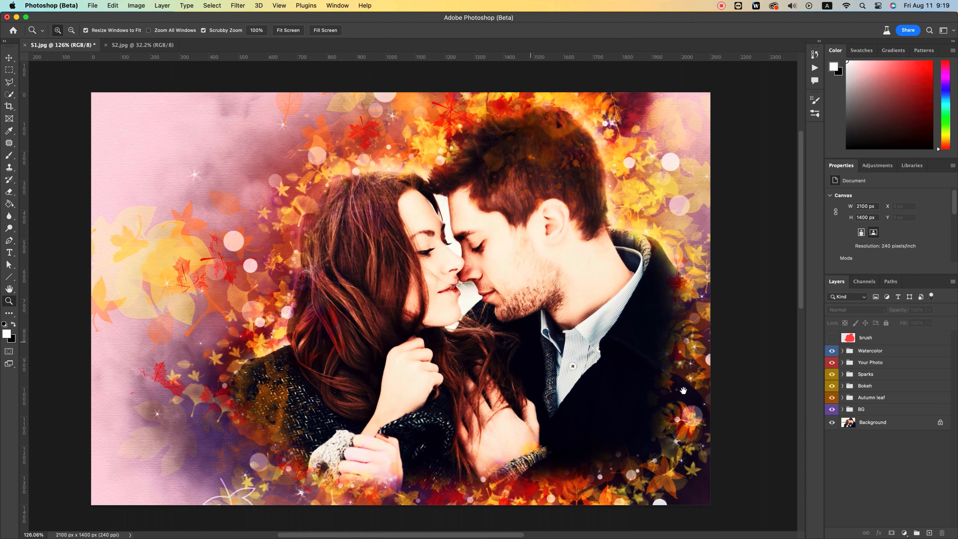
Step: Toggle the Watercolor and Your Photo groups off and on to compare their effect on the artwork
{"action": "left_click", "coordinate": [871, 352]}
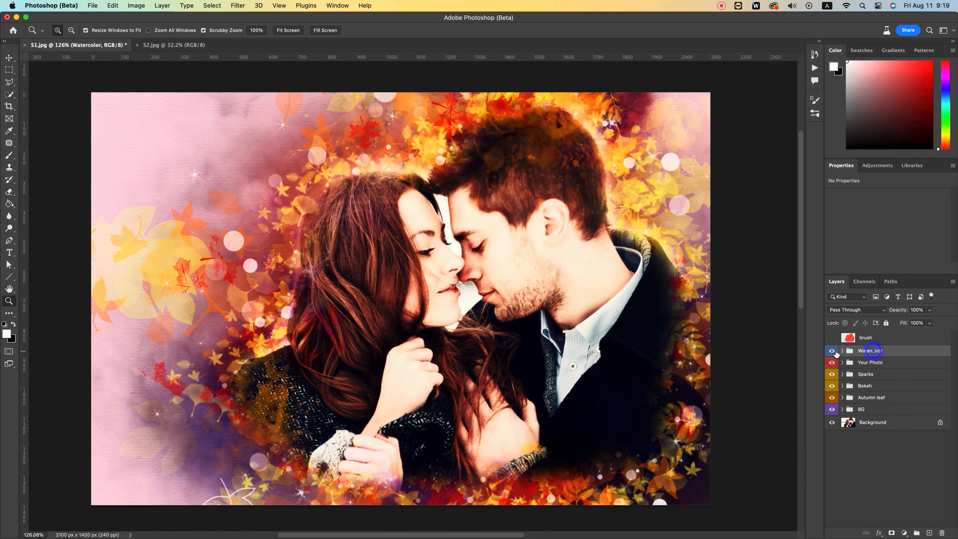
{"action": "left_click", "coordinate": [832, 350]}
{"action": "left_click", "coordinate": [833, 350]}
{"action": "left_click", "coordinate": [832, 350]}
{"action": "left_click", "coordinate": [833, 350]}
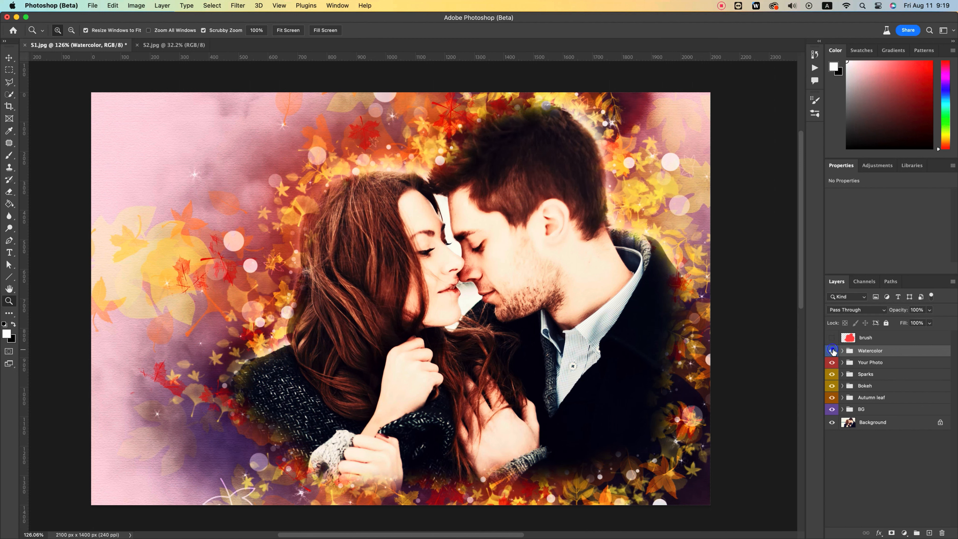
{"action": "left_click", "coordinate": [832, 363]}
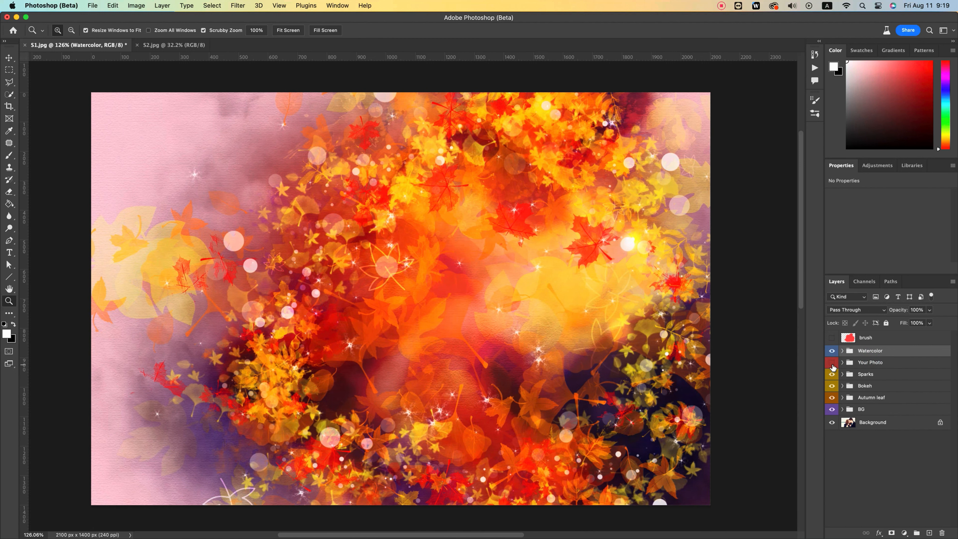
{"action": "left_click", "coordinate": [832, 362]}
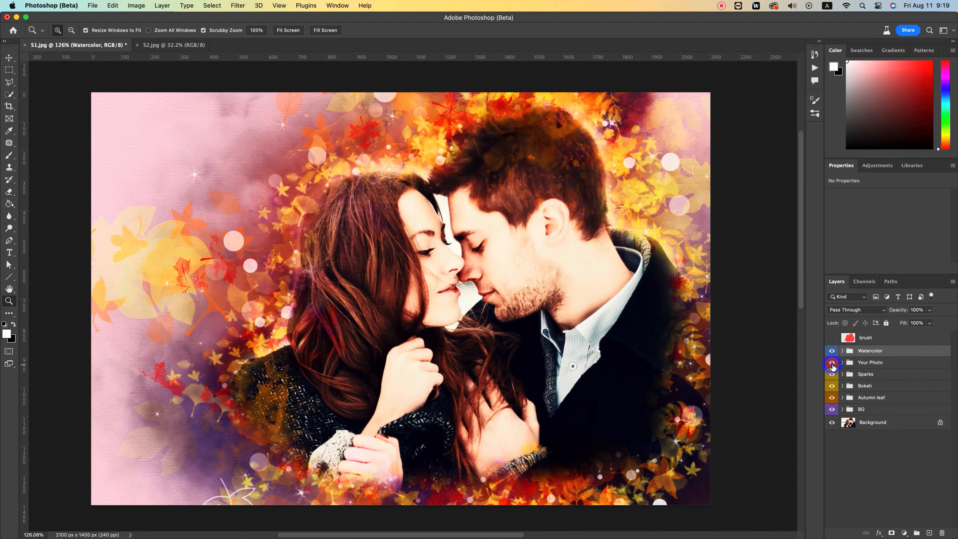
Step: Toggle the Sparks and Bokeh groups off and on to compare their effect on the artwork
{"action": "left_click", "coordinate": [866, 373]}
{"action": "left_click", "coordinate": [832, 374]}
{"action": "left_click", "coordinate": [832, 374]}
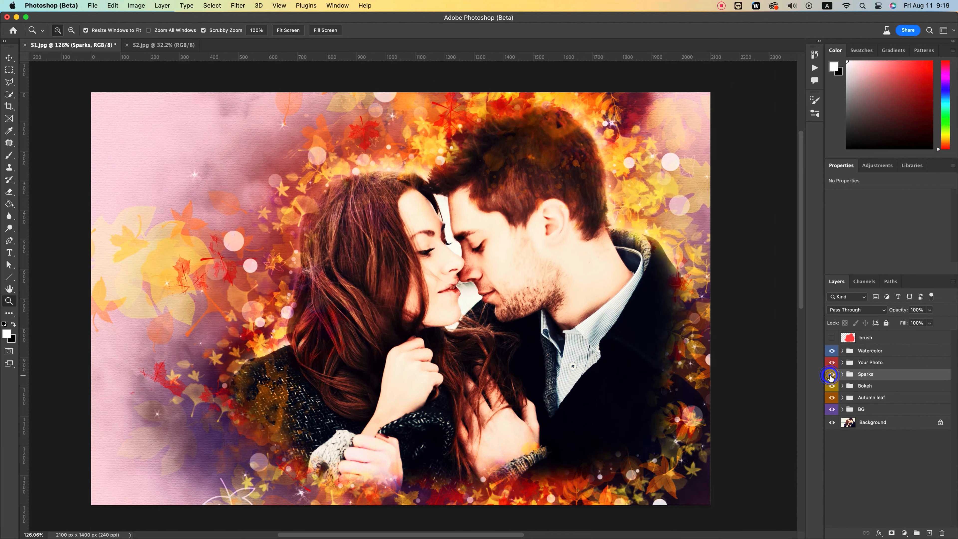
{"action": "left_click", "coordinate": [866, 386]}
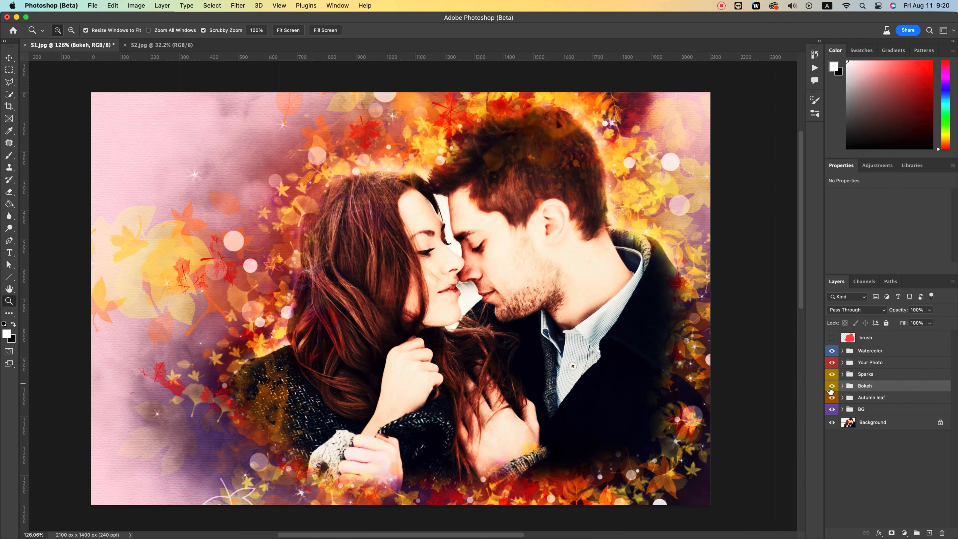
{"action": "left_click", "coordinate": [832, 385]}
{"action": "left_click", "coordinate": [832, 386]}
Step: Toggle the Autumn leaf and BG groups off and on to compare their effect on the artwork
{"action": "left_click", "coordinate": [875, 398]}
{"action": "left_click", "coordinate": [832, 397]}
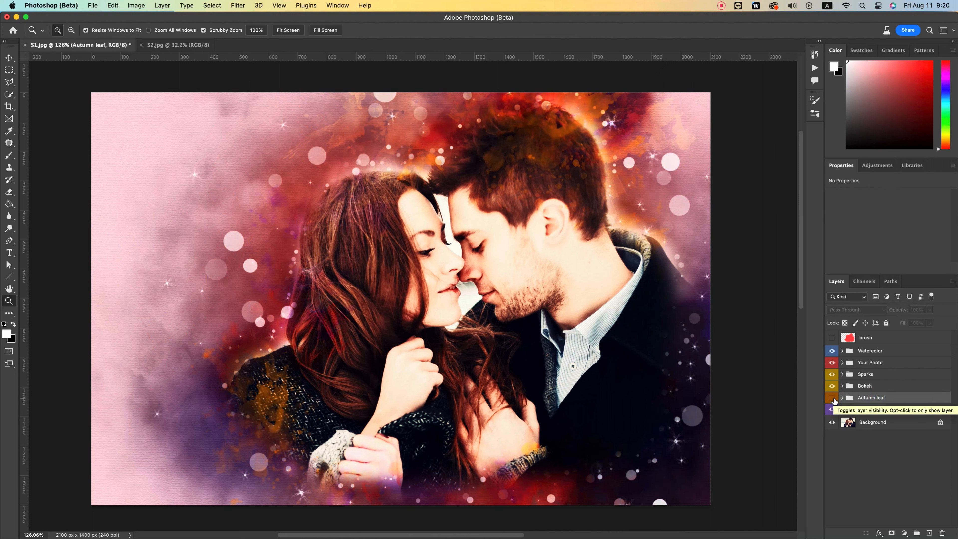
{"action": "left_click", "coordinate": [831, 398]}
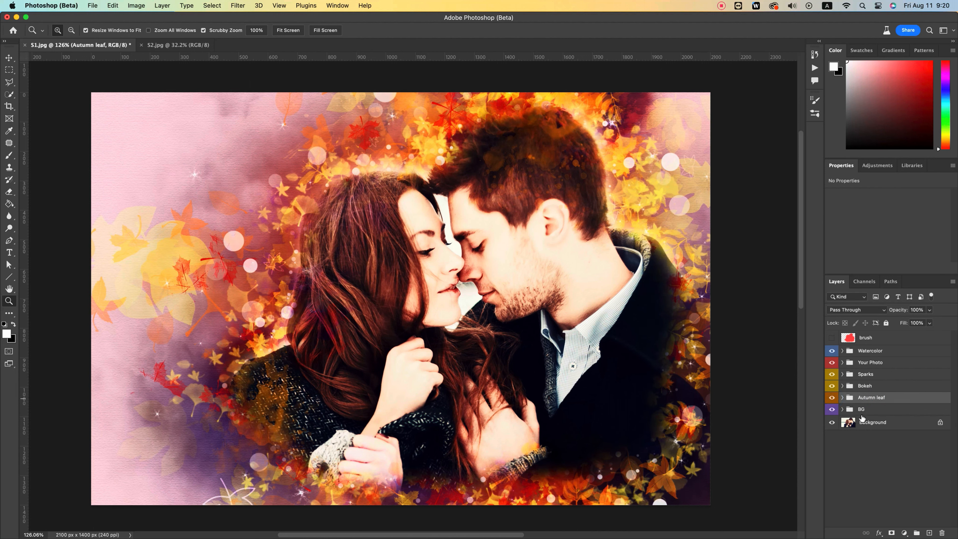
{"action": "left_click", "coordinate": [856, 412]}
{"action": "left_click", "coordinate": [832, 409]}
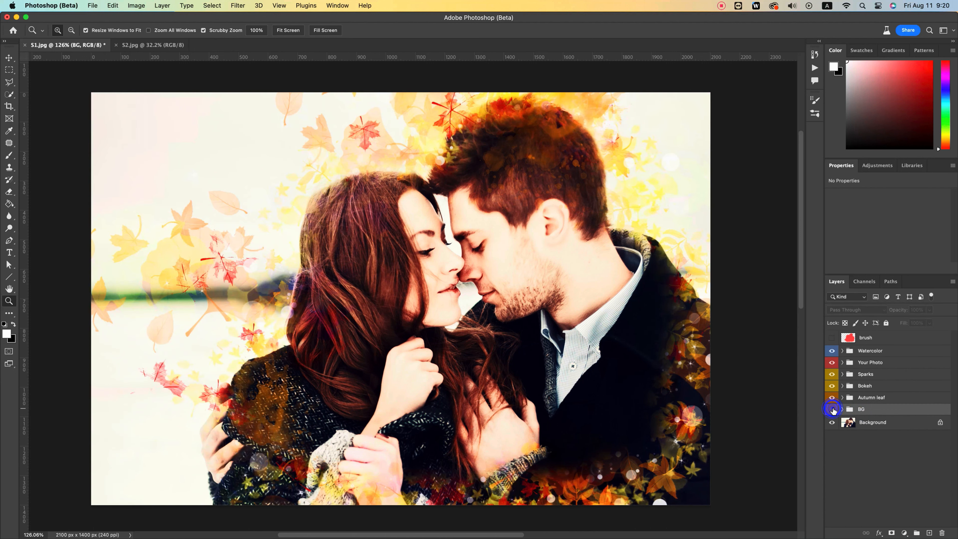
{"action": "left_click", "coordinate": [832, 410]}
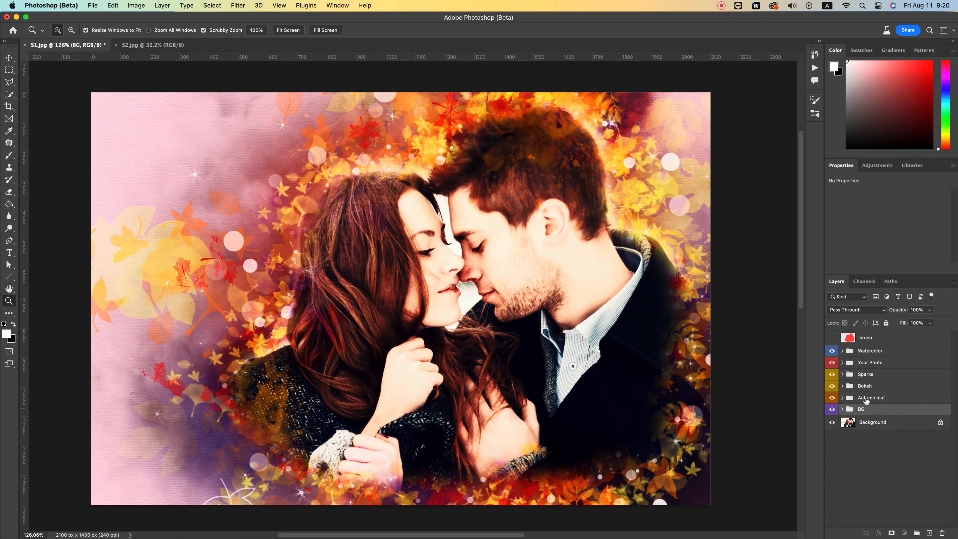
Step: Expand the Autumn leaf group, preview Color Fill 12 off and on, and recolor it to purple a82ccc
{"action": "left_click", "coordinate": [866, 398]}
{"action": "left_click", "coordinate": [843, 397]}
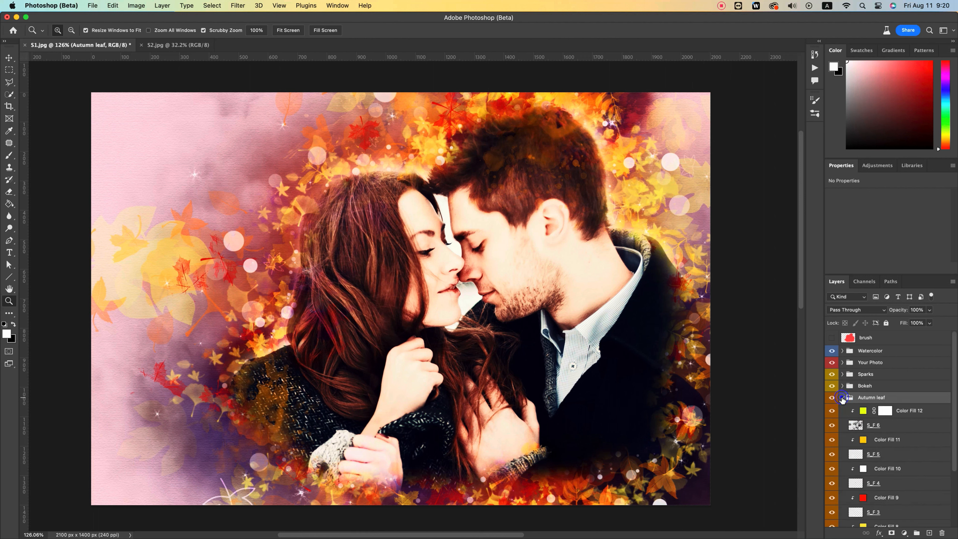
{"action": "left_click", "coordinate": [832, 410]}
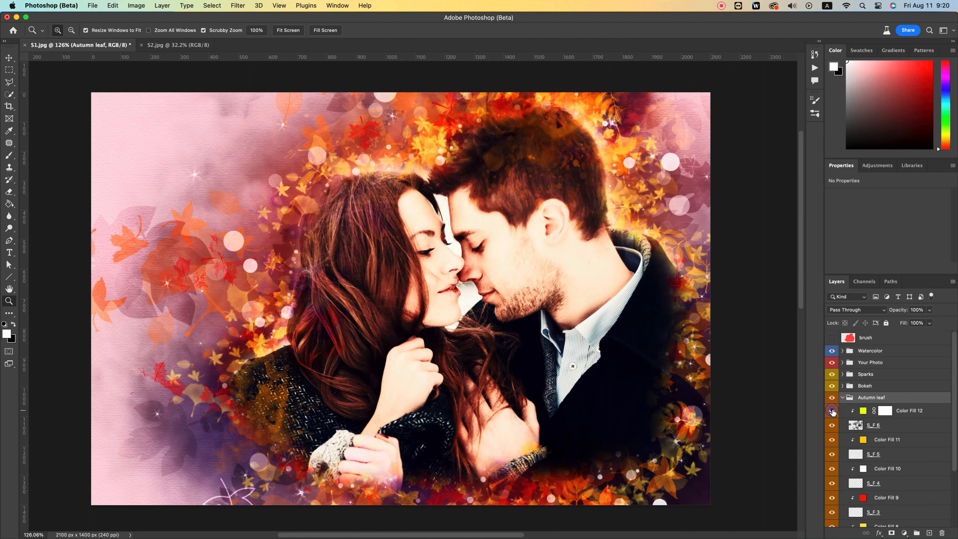
{"action": "left_click", "coordinate": [833, 410]}
{"action": "double_click", "coordinate": [863, 411]}
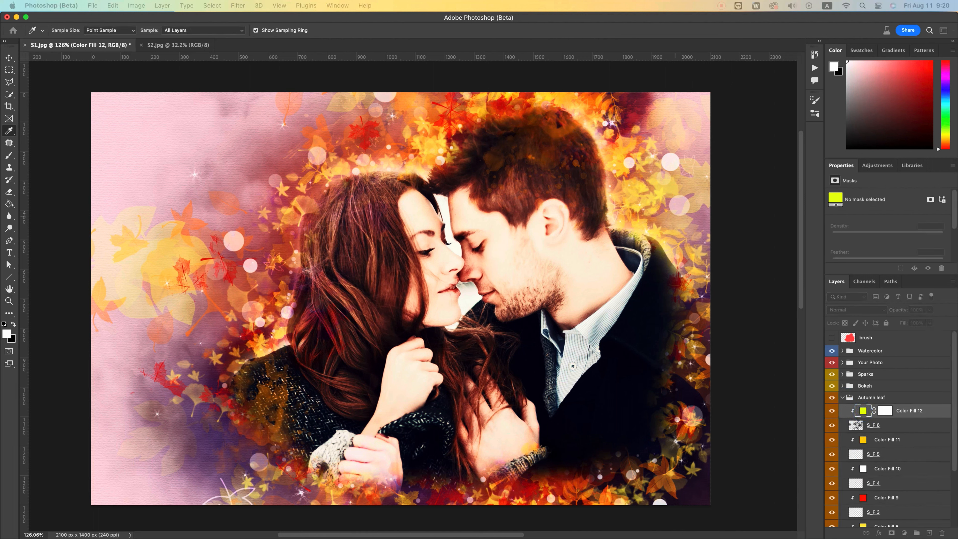
{"action": "left_click_drag", "start_coordinate": [868, 147], "coordinate": [314, 139]}
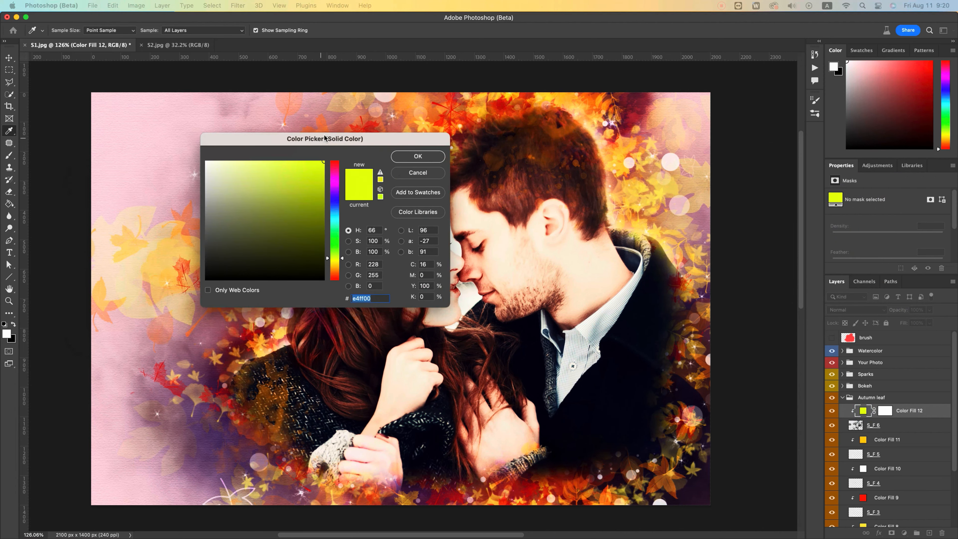
{"action": "mouse_move", "coordinate": [290, 186]}
{"action": "left_mouse_down"}
{"action": "mouse_move", "coordinate": [302, 179]}
{"action": "mouse_move", "coordinate": [303, 217]}
{"action": "mouse_move", "coordinate": [302, 159]}
{"action": "mouse_move", "coordinate": [296, 279]}
{"action": "left_mouse_up"}
{"action": "left_click_drag", "start_coordinate": [317, 203], "coordinate": [341, 208]}
{"action": "left_click_drag", "start_coordinate": [345, 142], "coordinate": [638, 54]}
{"action": "mouse_move", "coordinate": [630, 110]}
{"action": "left_mouse_down"}
{"action": "mouse_move", "coordinate": [632, 169]}
{"action": "mouse_move", "coordinate": [633, 99]}
{"action": "left_mouse_up"}
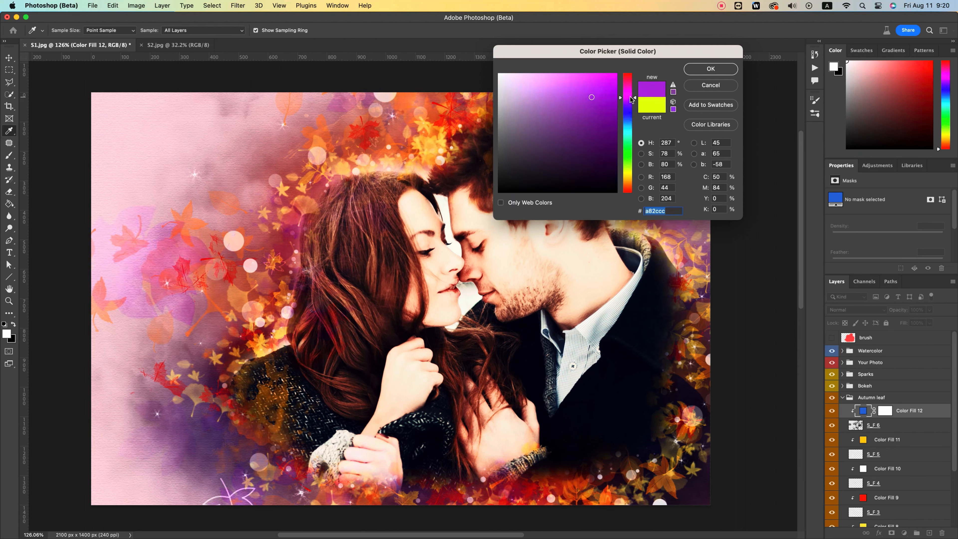
{"action": "left_click", "coordinate": [706, 69]}
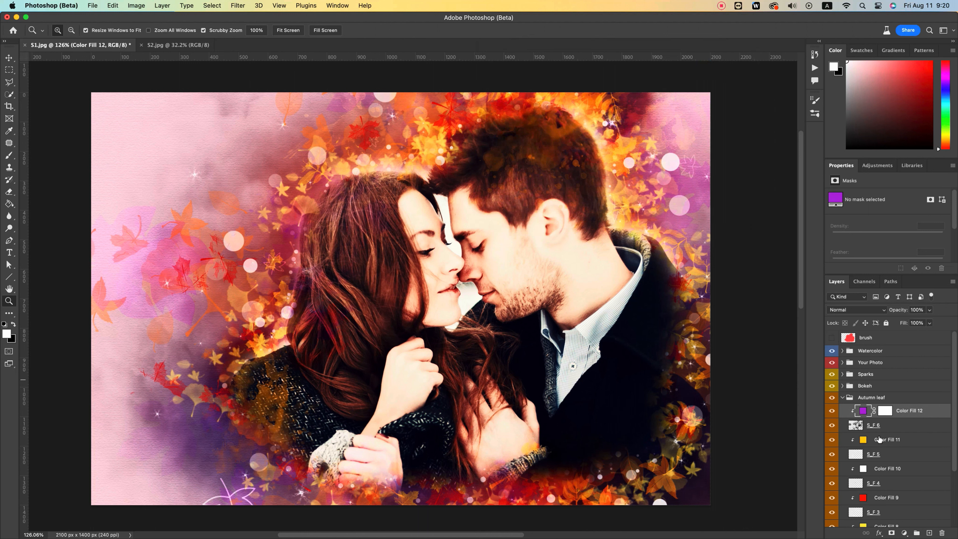
Step: Preview Color Fill 11 and the S_F 5 leaves off and on, and recolor Color Fill 11 to violet 8400ff
{"action": "scroll", "coordinate": [881, 442], "scroll_direction": "down", "scroll_amount": 1}
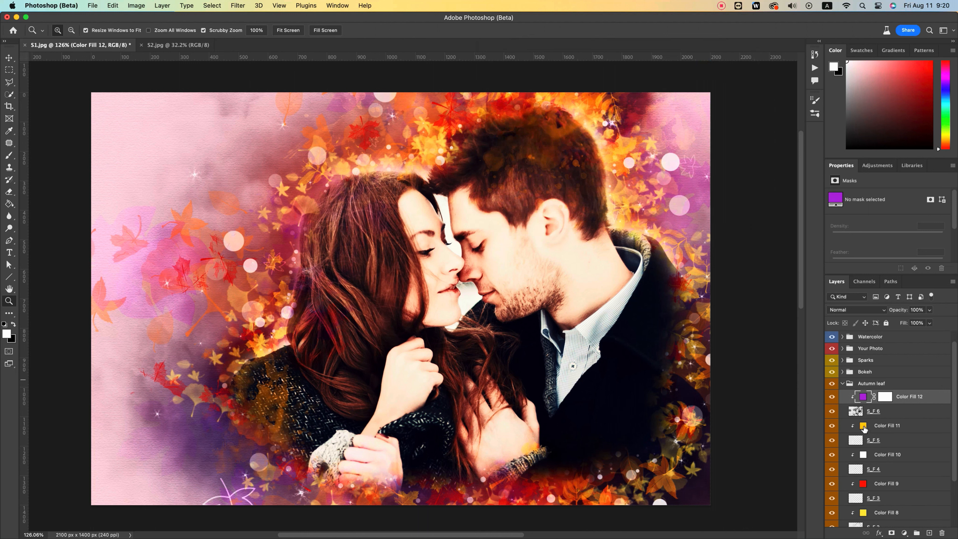
{"action": "left_click", "coordinate": [832, 427]}
{"action": "left_click", "coordinate": [832, 427]}
{"action": "left_click", "coordinate": [832, 441]}
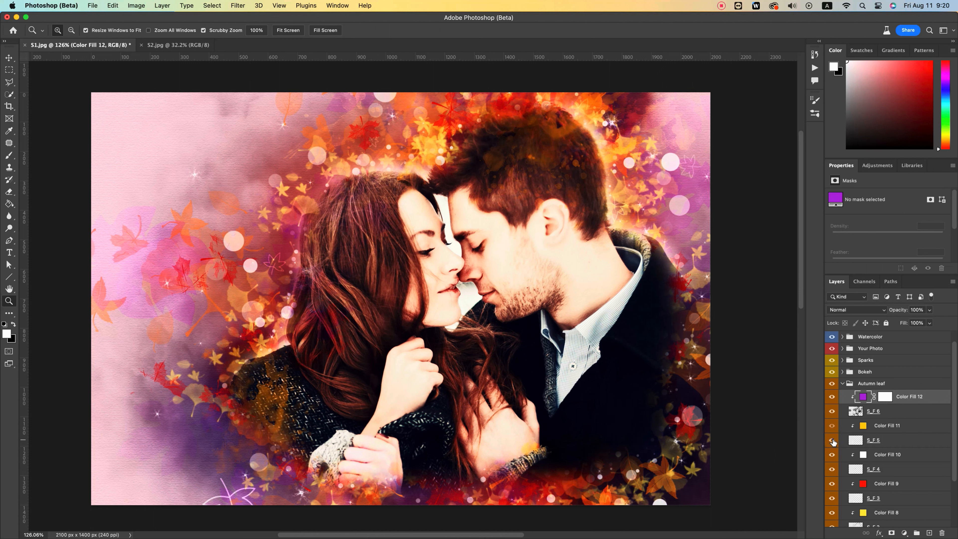
{"action": "left_click", "coordinate": [832, 440]}
{"action": "double_click", "coordinate": [863, 428]}
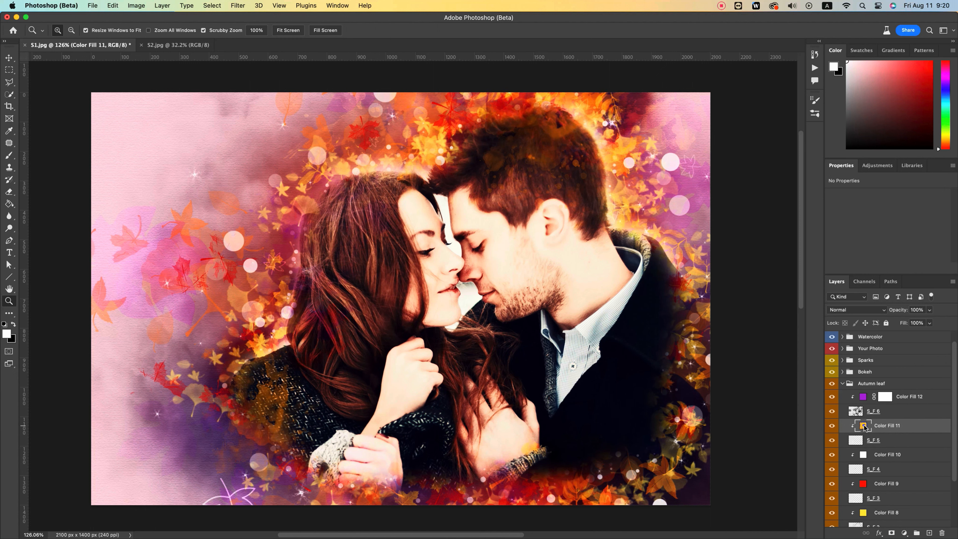
{"action": "left_click_drag", "start_coordinate": [628, 106], "coordinate": [639, 215]}
{"action": "left_click_drag", "start_coordinate": [635, 171], "coordinate": [620, 105]}
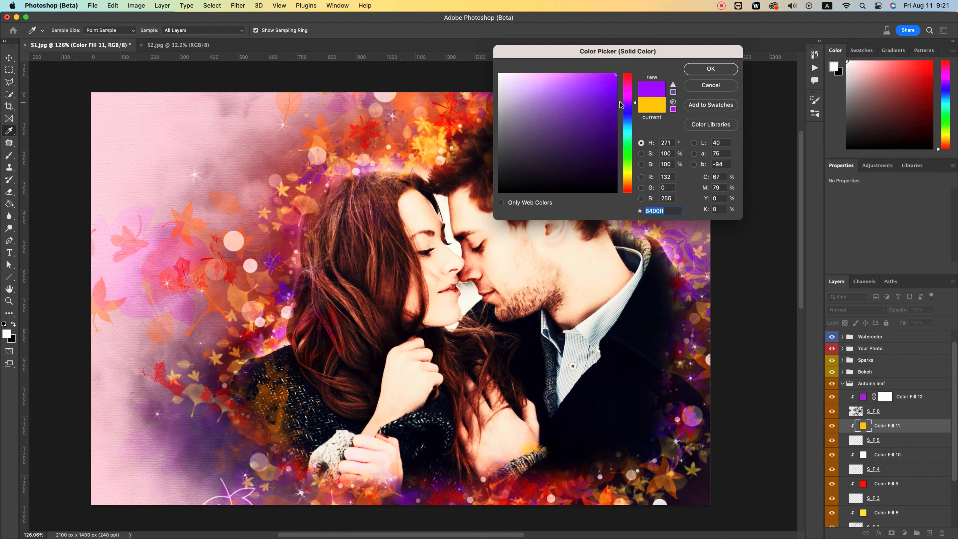
{"action": "left_click", "coordinate": [710, 69]}
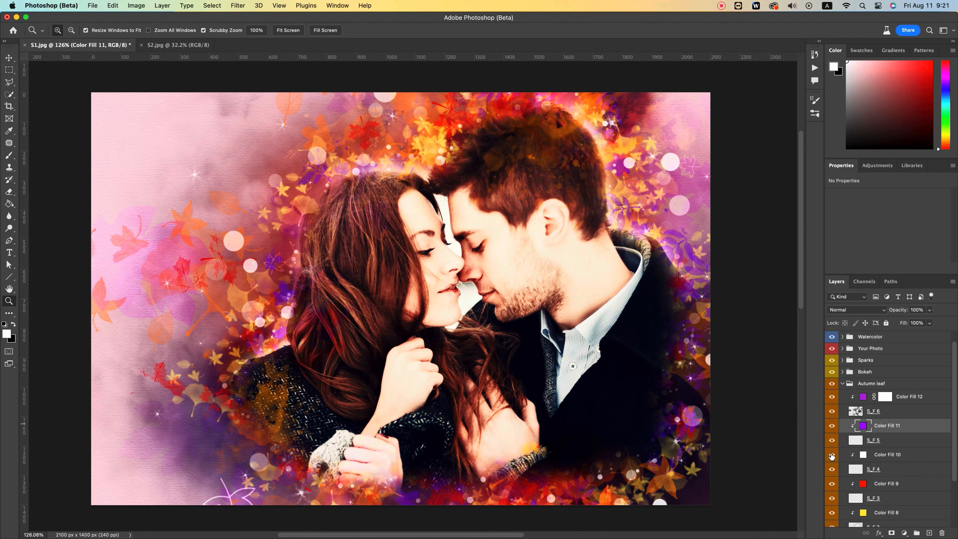
Step: Toggle individual leaf layers such as S_F 5 and S_F 4 off and on to examine which leaves each controls
{"action": "left_click", "coordinate": [831, 426]}
{"action": "left_click", "coordinate": [831, 425]}
{"action": "left_click", "coordinate": [831, 470]}
{"action": "left_click", "coordinate": [831, 470]}
{"action": "left_click", "coordinate": [831, 441]}
{"action": "left_click", "coordinate": [831, 441]}
{"action": "left_click", "coordinate": [885, 474]}
{"action": "left_click", "coordinate": [832, 469]}
{"action": "left_click", "coordinate": [832, 469]}
Step: Preview the S_F 3 leaves off and on, and recolor Color Fill 9 to yellow fff600
{"action": "scroll", "coordinate": [832, 469], "scroll_direction": "down", "scroll_amount": 3}
{"action": "left_click", "coordinate": [832, 439]}
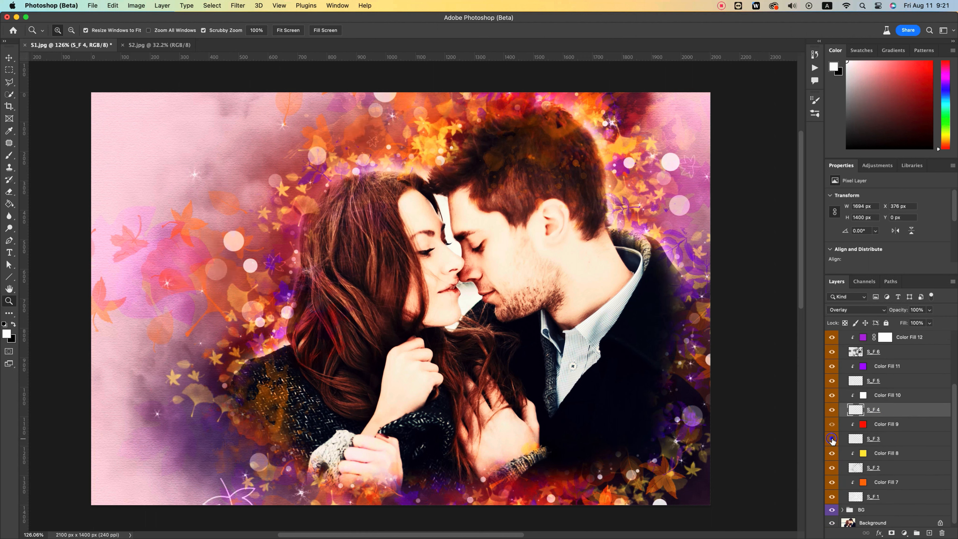
{"action": "left_click", "coordinate": [831, 439]}
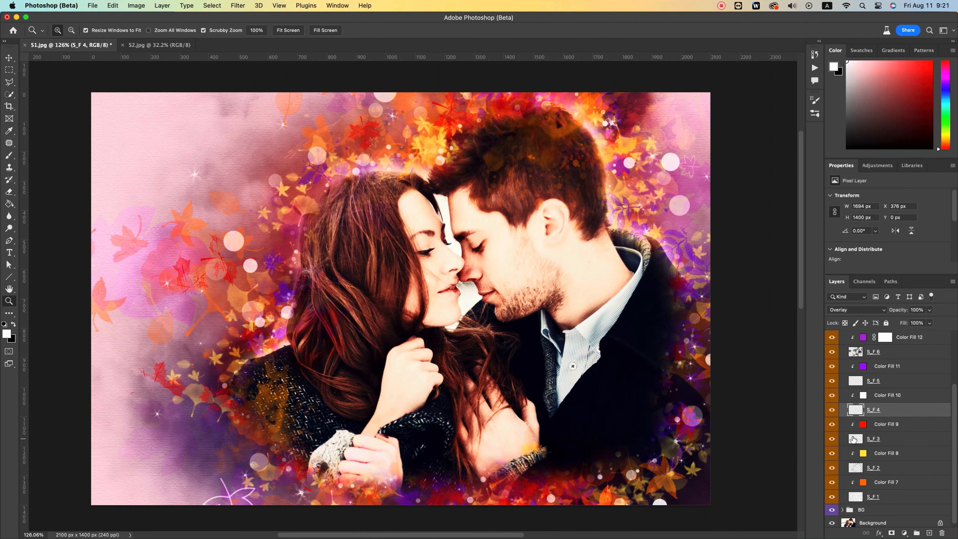
{"action": "double_click", "coordinate": [863, 424]}
{"action": "mouse_move", "coordinate": [629, 176]}
{"action": "left_mouse_down"}
{"action": "mouse_move", "coordinate": [629, 189]}
{"action": "mouse_move", "coordinate": [627, 160]}
{"action": "mouse_move", "coordinate": [628, 173]}
{"action": "left_mouse_up"}
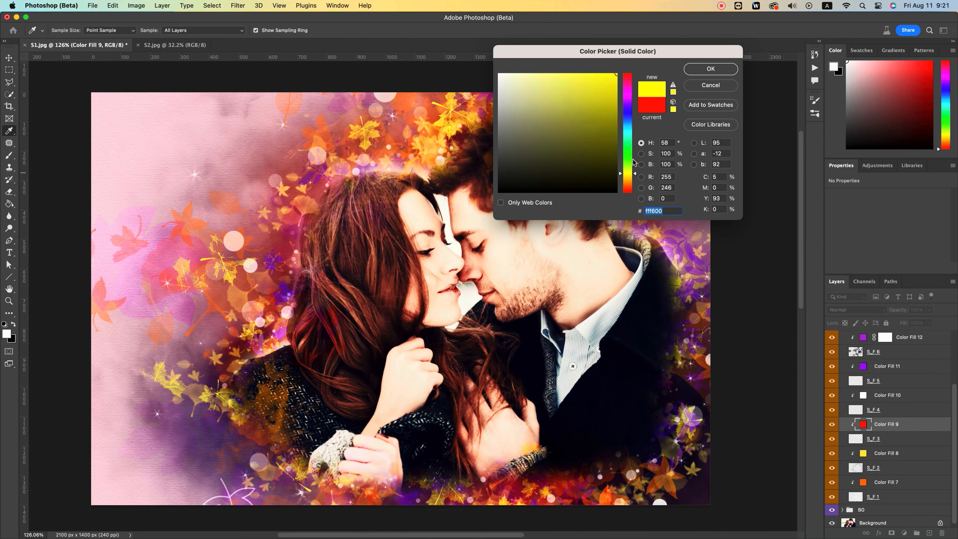
{"action": "left_click", "coordinate": [718, 68]}
{"action": "key", "text": "z"}
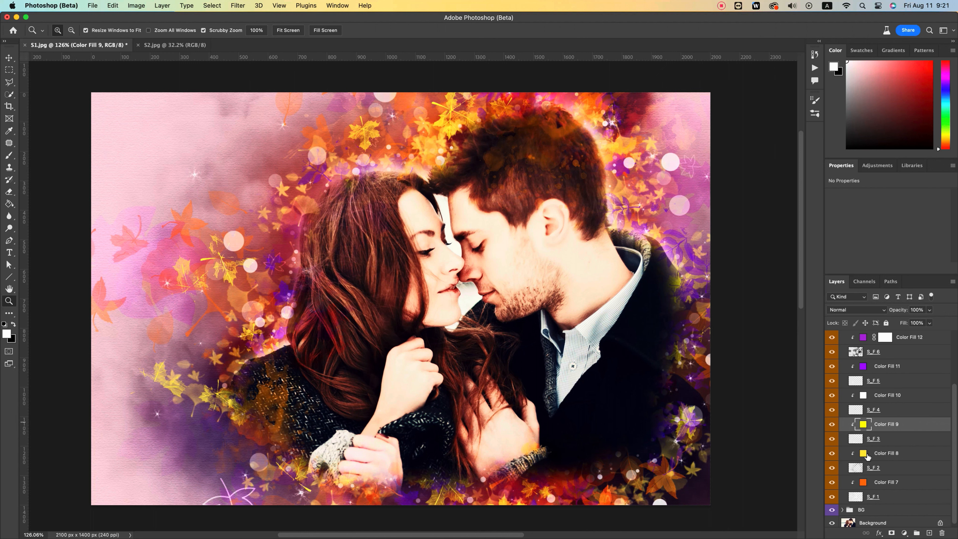
Step: Preview Color Fill 8 off and on, try different hues on it, and settle on yellow
{"action": "left_click", "coordinate": [832, 454]}
{"action": "left_click", "coordinate": [832, 454]}
{"action": "double_click", "coordinate": [863, 454]}
{"action": "left_click_drag", "start_coordinate": [627, 92], "coordinate": [632, 179]}
{"action": "left_click", "coordinate": [711, 69]}
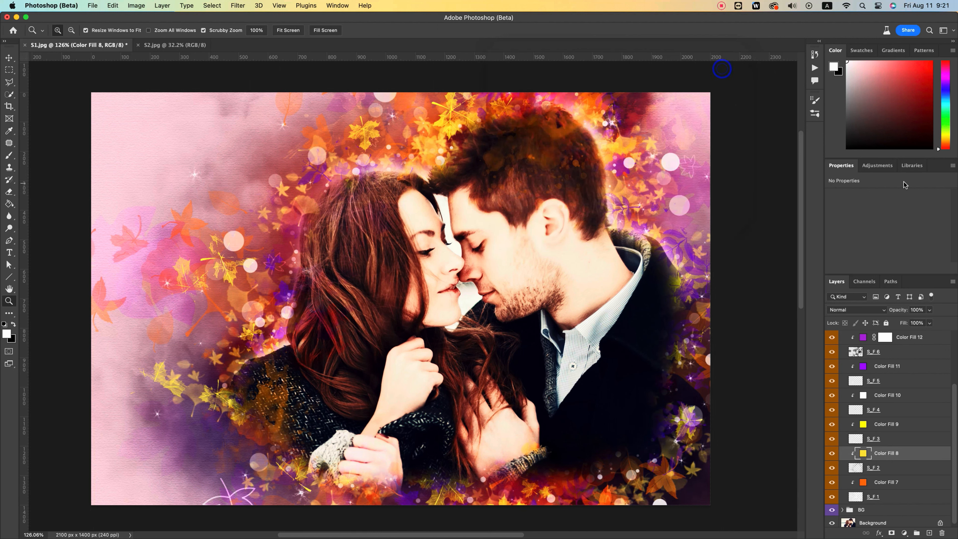
Step: Preview Color Fill 7 off and on and try yellow fffc00 as its fill color
{"action": "left_click", "coordinate": [832, 482]}
{"action": "left_click", "coordinate": [833, 482]}
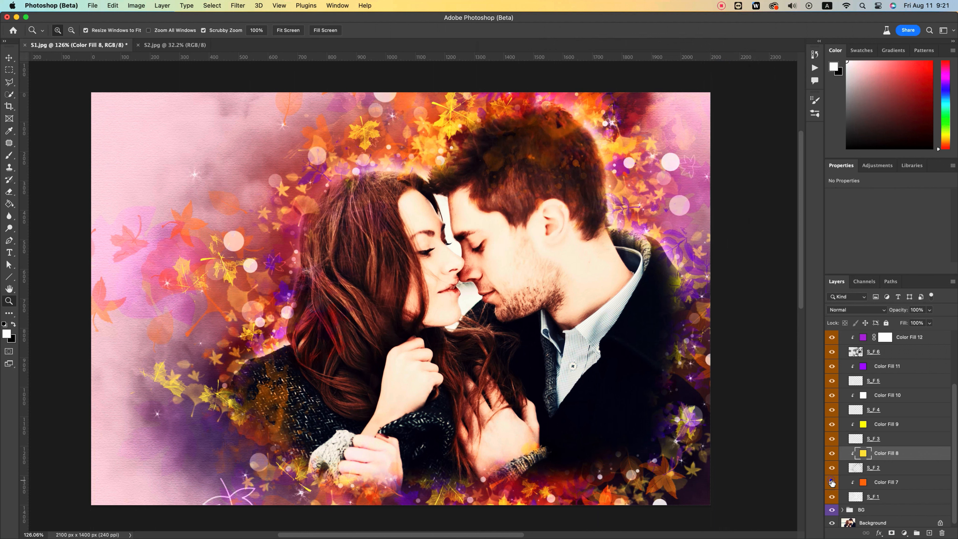
{"action": "double_click", "coordinate": [864, 484]}
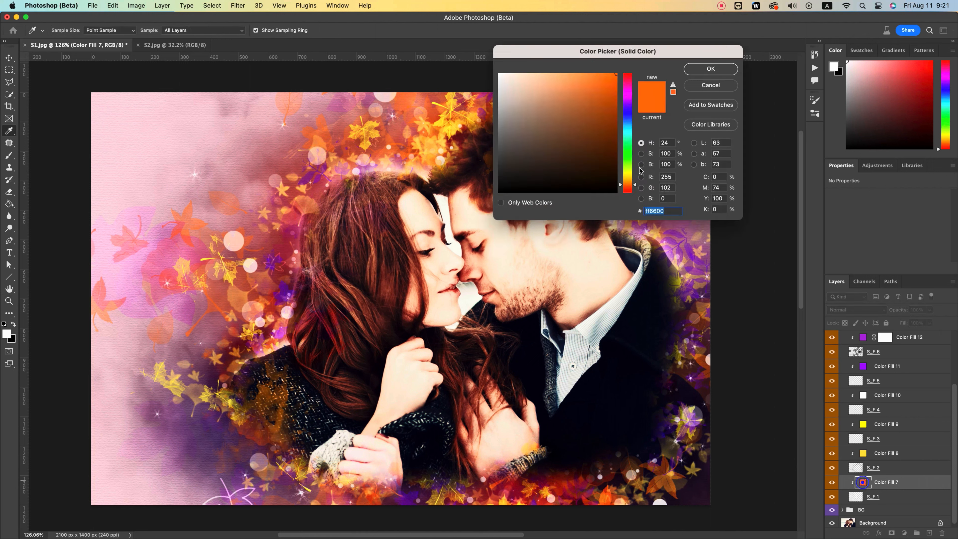
{"action": "mouse_move", "coordinate": [612, 118]}
{"action": "left_mouse_down"}
{"action": "mouse_move", "coordinate": [610, 138]}
{"action": "mouse_move", "coordinate": [604, 70]}
{"action": "mouse_move", "coordinate": [632, 70]}
{"action": "mouse_move", "coordinate": [635, 173]}
{"action": "left_mouse_up"}
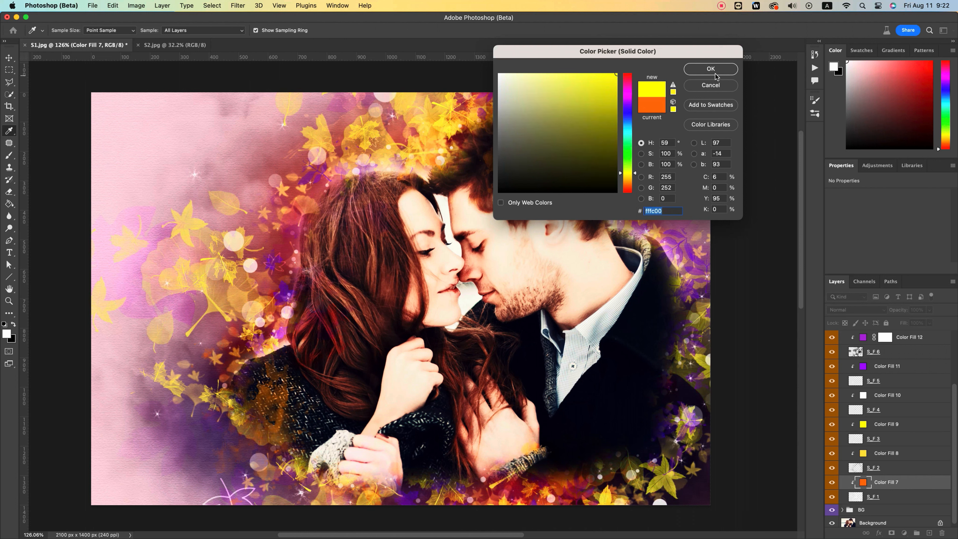
{"action": "left_click", "coordinate": [711, 85]}
{"action": "key", "text": "z"}
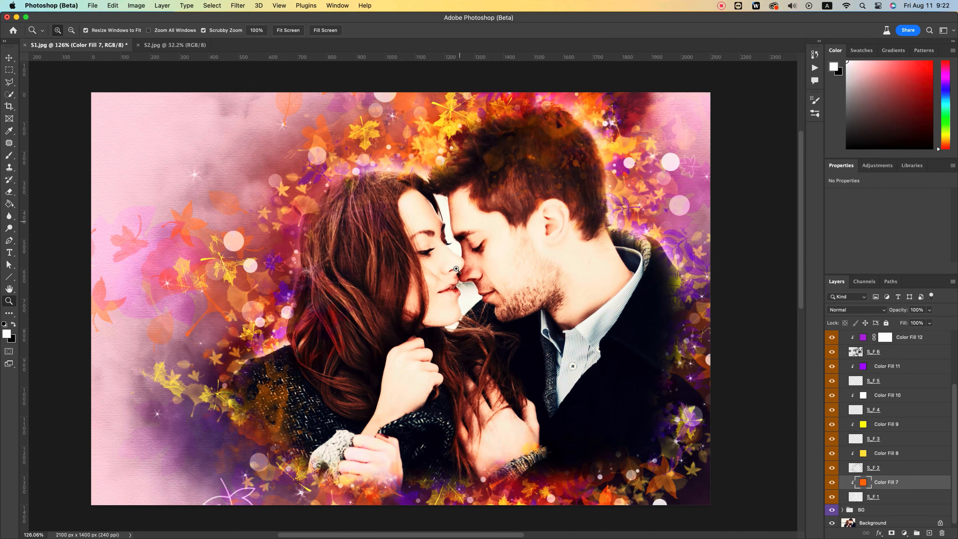
Step: Collapse the Autumn leaf group and toggle it off and on to review the recolored leaves
{"action": "scroll", "coordinate": [875, 382], "scroll_direction": "up", "scroll_amount": 5}
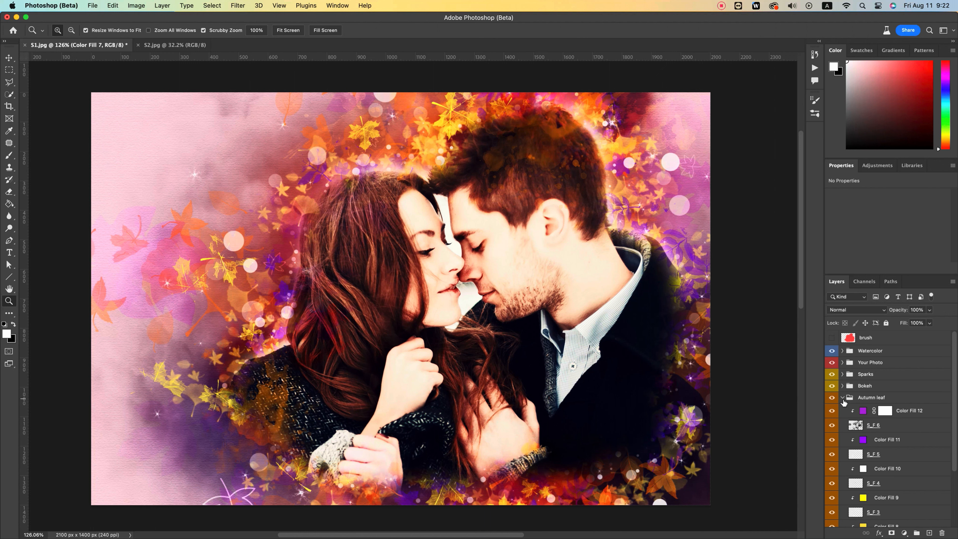
{"action": "left_click", "coordinate": [843, 398]}
{"action": "left_click", "coordinate": [832, 397]}
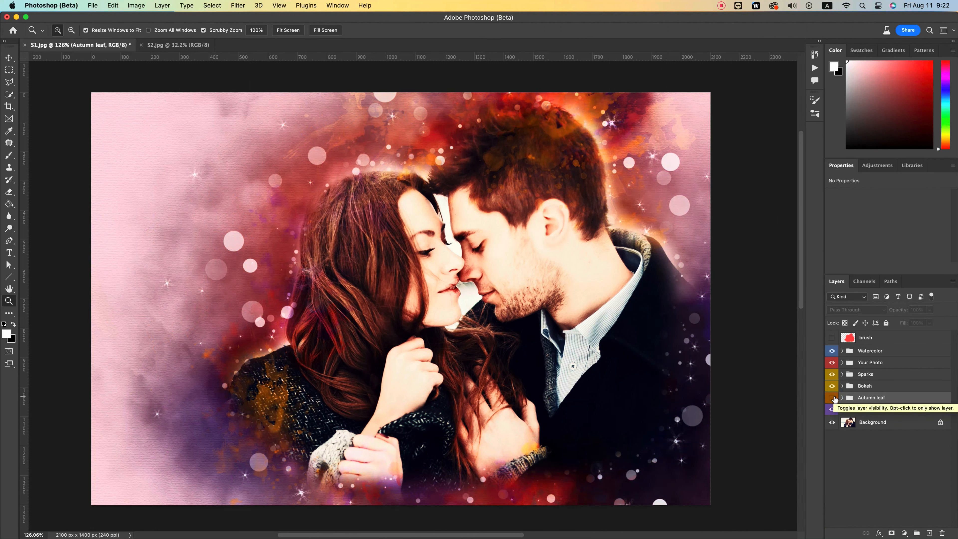
{"action": "left_click", "coordinate": [832, 397]}
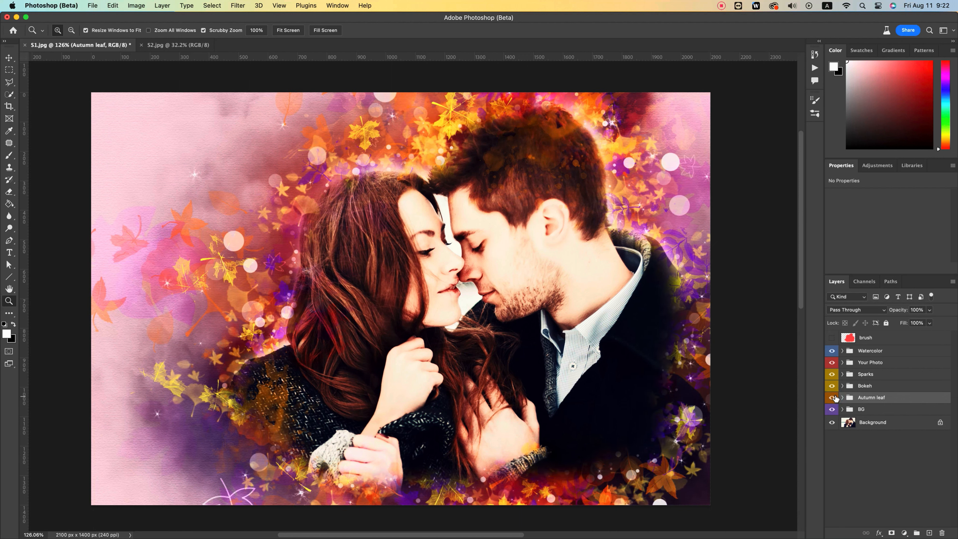
Step: Hide the Watercolor, Your Photo, Sparks, Bokeh and Autumn leaf groups to view the BG group alone
{"action": "left_click", "coordinate": [832, 351]}
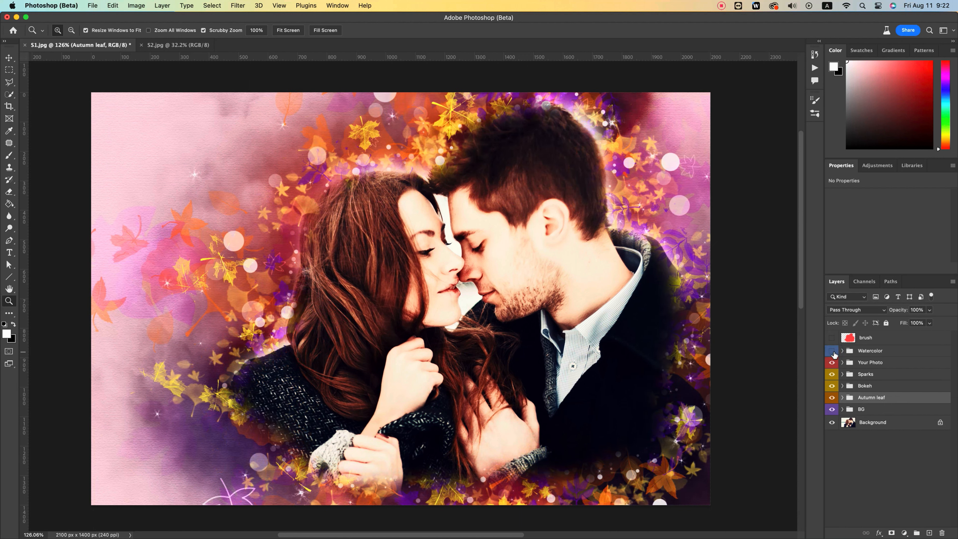
{"action": "left_click", "coordinate": [832, 362]}
{"action": "left_click", "coordinate": [831, 374]}
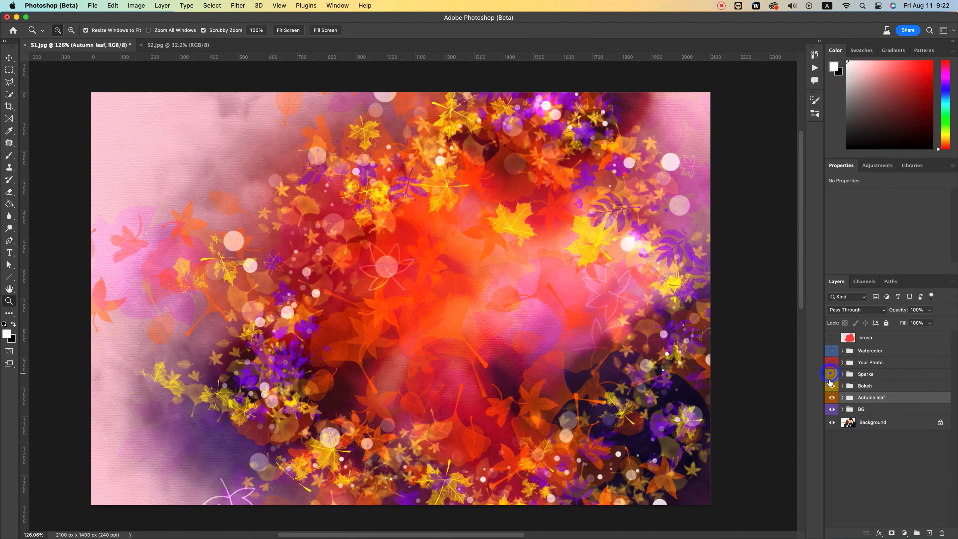
{"action": "left_click", "coordinate": [831, 386]}
{"action": "left_click", "coordinate": [832, 397]}
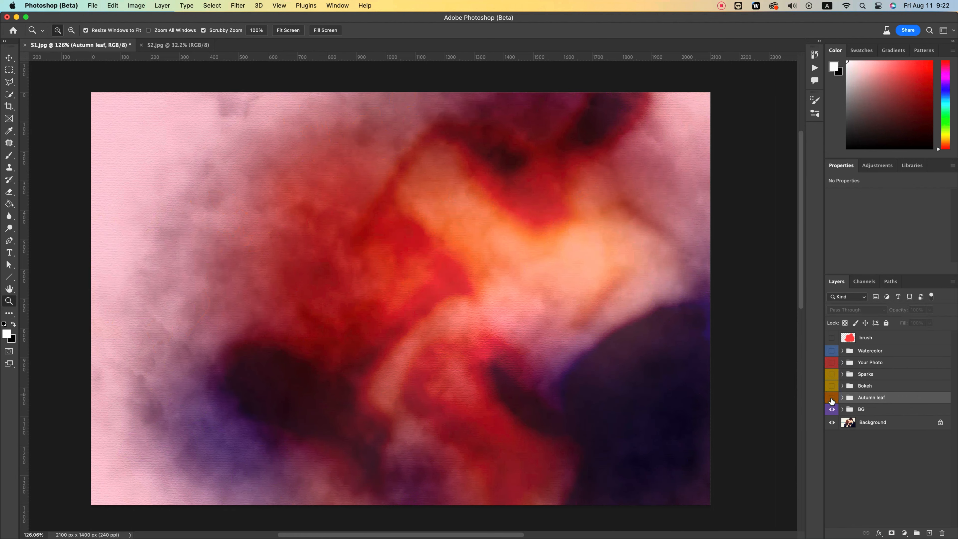
Step: Turn the Your Photo, Sparks, Bokeh, Autumn leaf and Watercolor groups back on one by one to review the full effect
{"action": "left_click", "coordinate": [870, 363]}
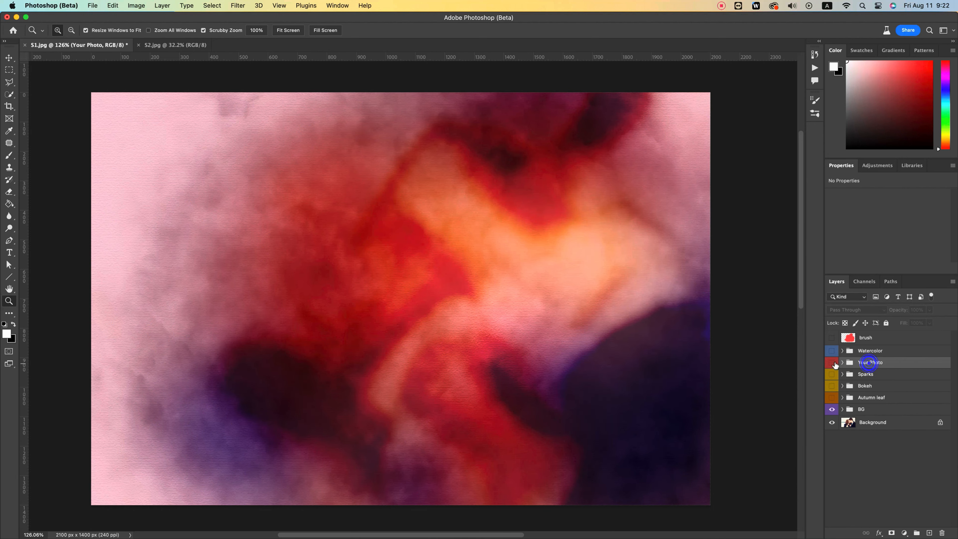
{"action": "left_click", "coordinate": [832, 362]}
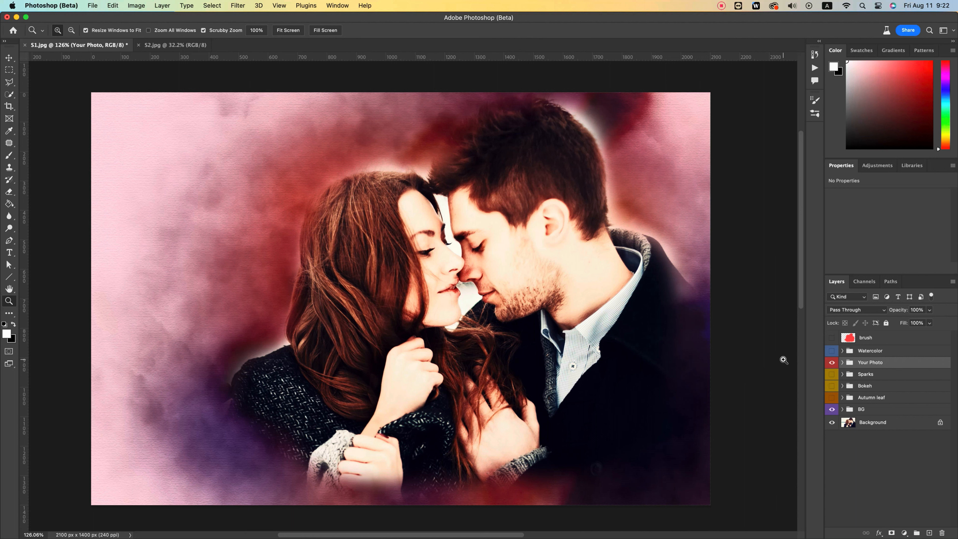
{"action": "left_click", "coordinate": [833, 374]}
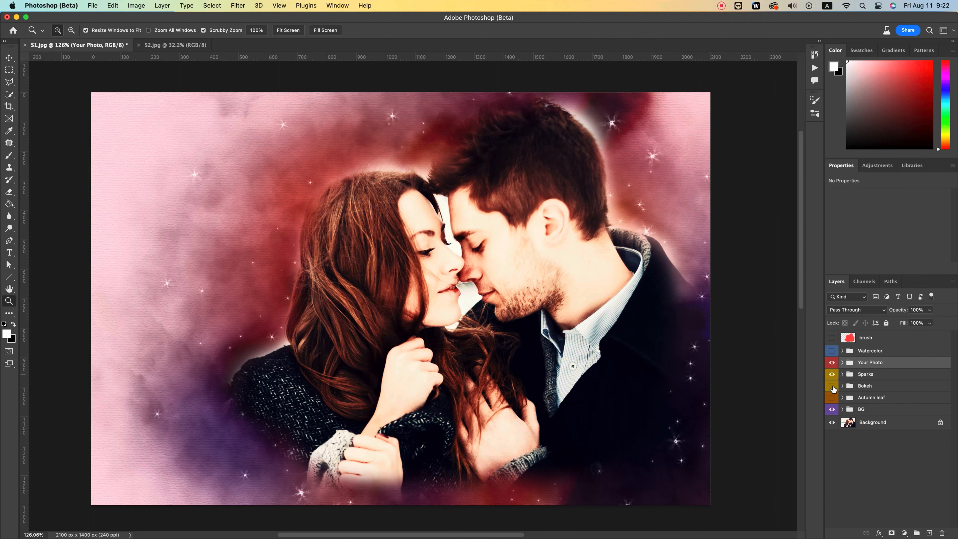
{"action": "left_click", "coordinate": [833, 386]}
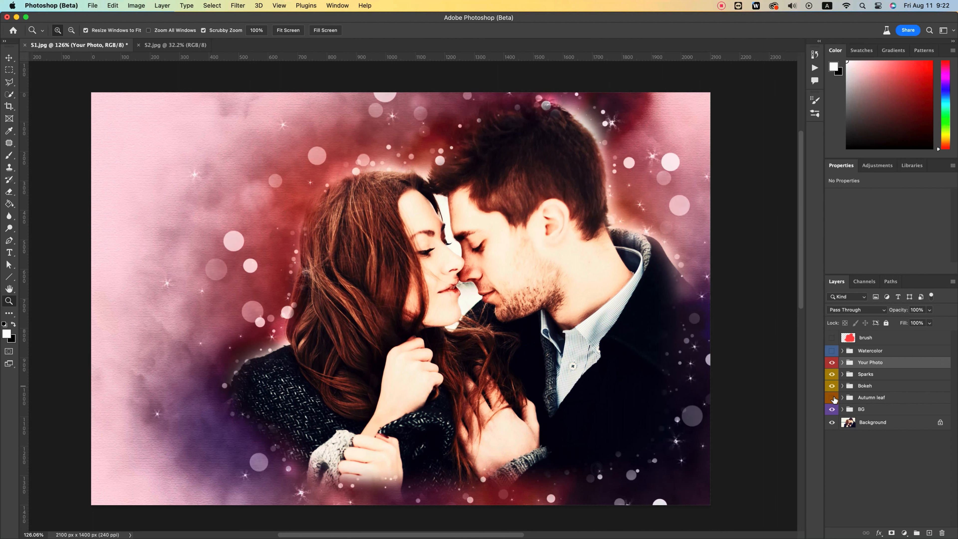
{"action": "left_click", "coordinate": [832, 397]}
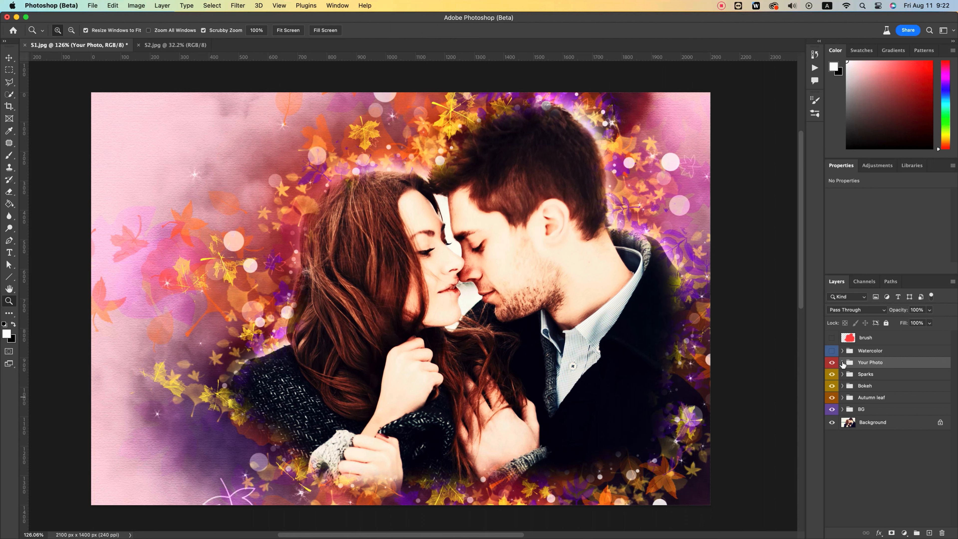
{"action": "left_click", "coordinate": [832, 351]}
{"action": "left_click_drag", "start_coordinate": [500, 252], "coordinate": [498, 251]}
{"action": "key", "text": "v"}
{"action": "left_click", "coordinate": [740, 328]}
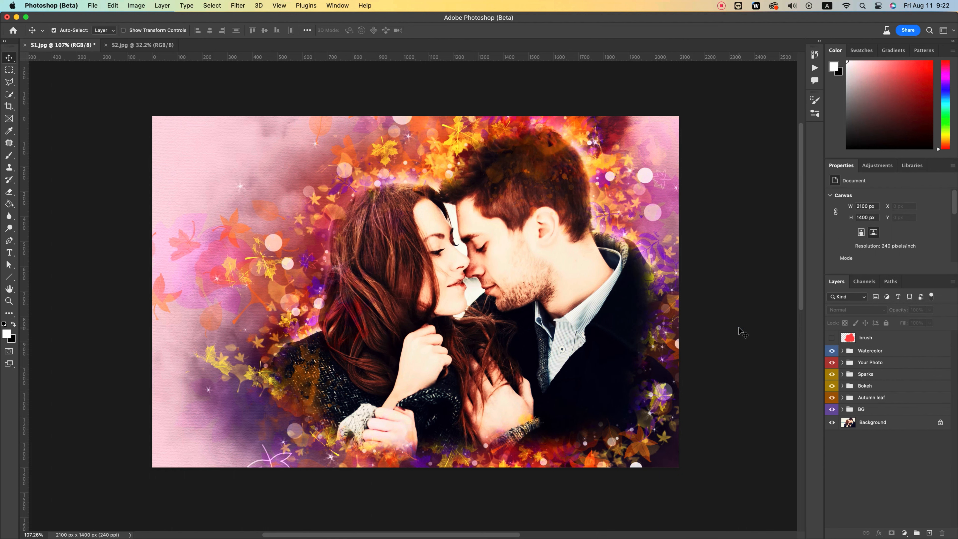
Step: Switch to the S2.jpg parrot photo and resize the image to 2000 x 3000 pixels
{"action": "left_click", "coordinate": [138, 45]}
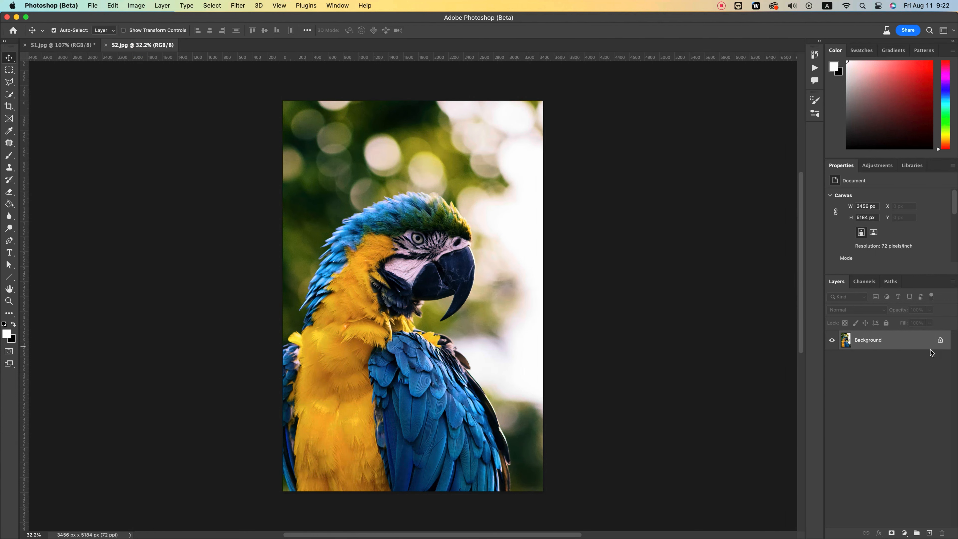
{"action": "left_click", "coordinate": [899, 347]}
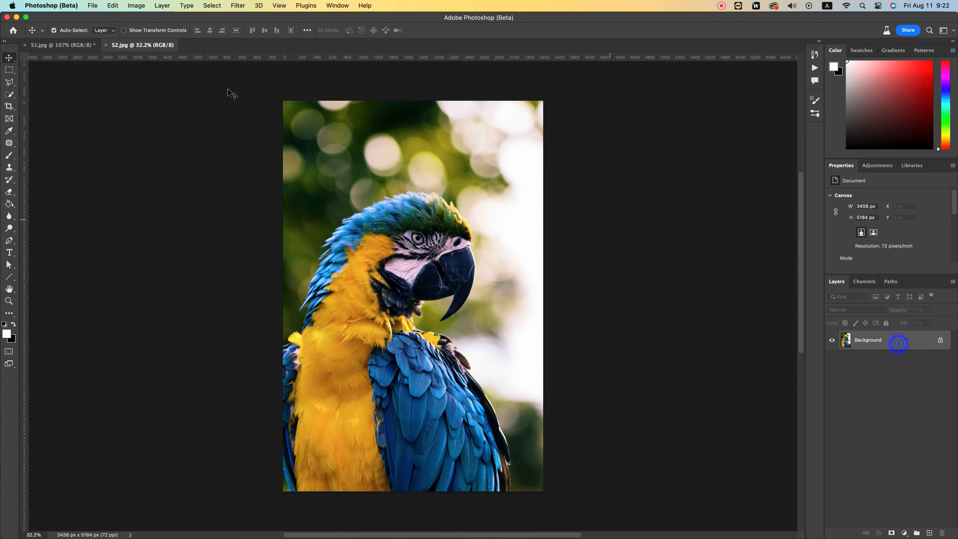
{"action": "left_click", "coordinate": [135, 6]}
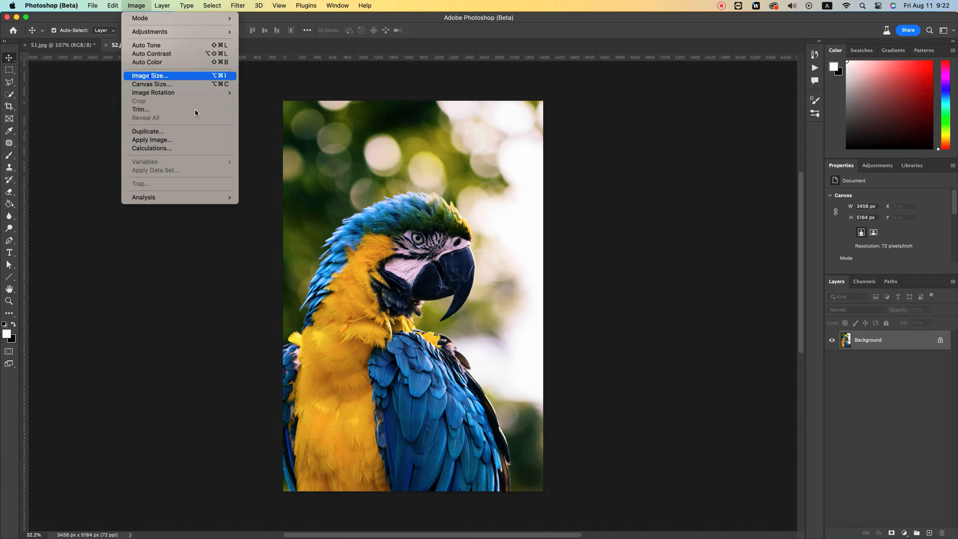
{"action": "left_click", "coordinate": [149, 77]}
{"action": "double_click", "coordinate": [410, 213]}
{"action": "type", "text": "3000"}
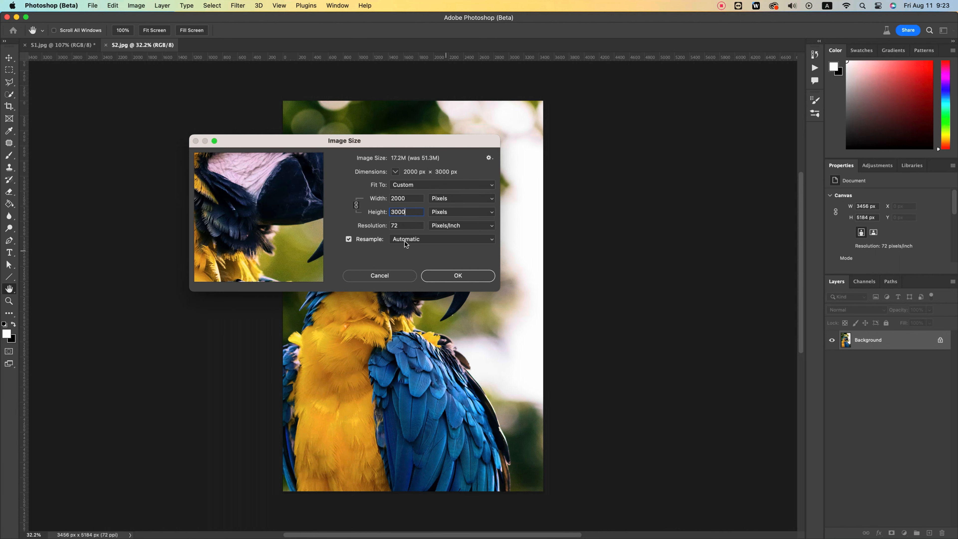
{"action": "left_click", "coordinate": [448, 276]}
{"action": "key", "text": "v"}
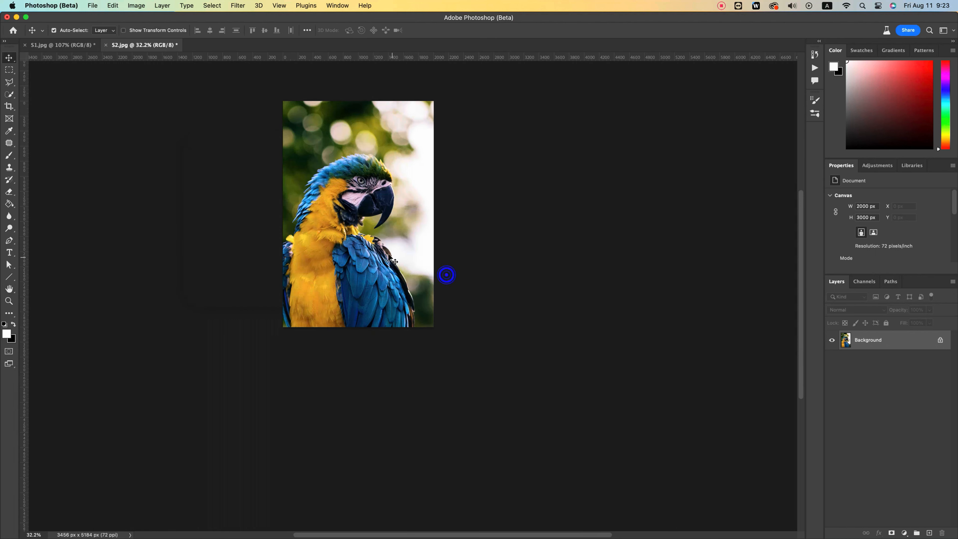
Step: Add a new layer above the parrot background and name it brush
{"action": "key", "text": "z"}
{"action": "left_click_drag", "start_coordinate": [377, 287], "coordinate": [397, 280]}
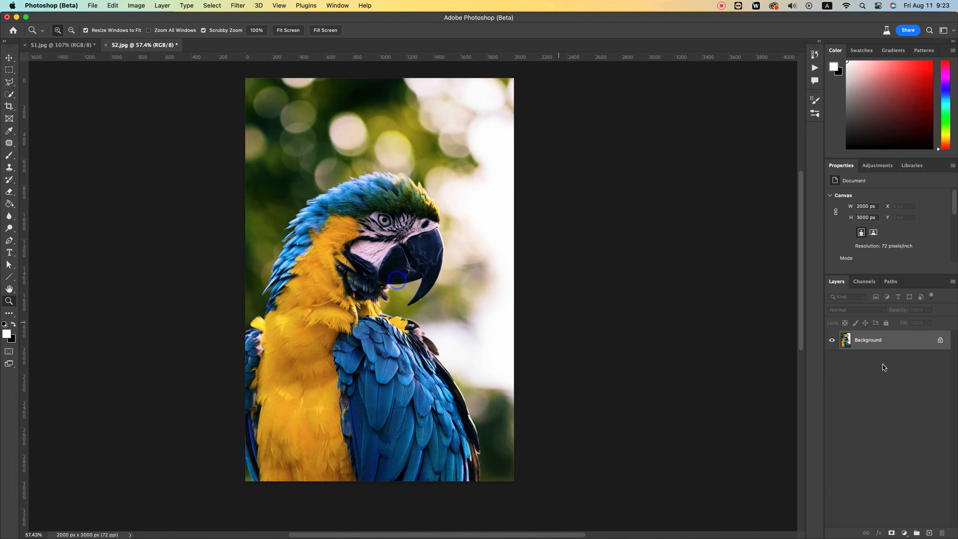
{"action": "left_click", "coordinate": [929, 532]}
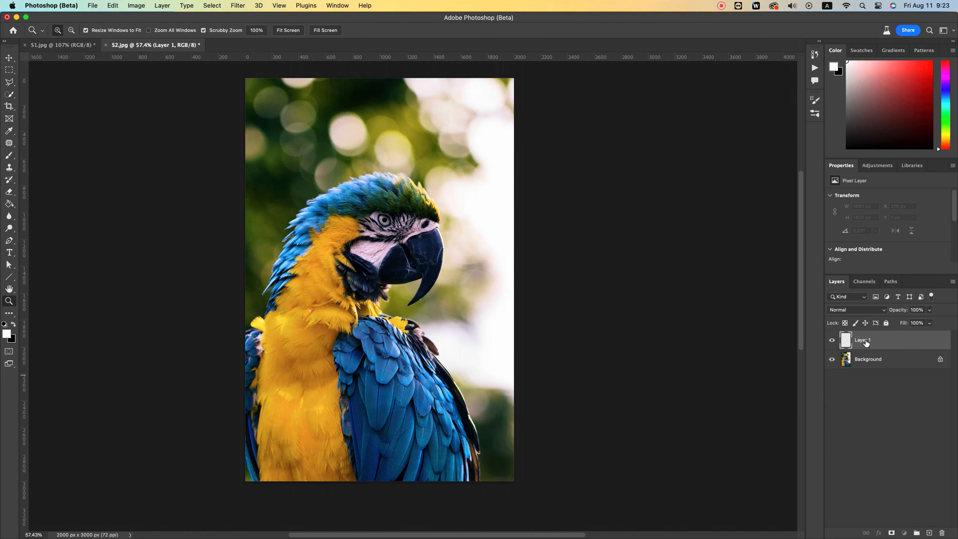
{"action": "type", "text": "brush"}
{"action": "key", "text": "Return"}
Step: Set the foreground color to bright red and choose the Soft Round brush at 700 px
{"action": "left_click_drag", "start_coordinate": [882, 104], "coordinate": [932, 62]}
{"action": "key", "text": "b"}
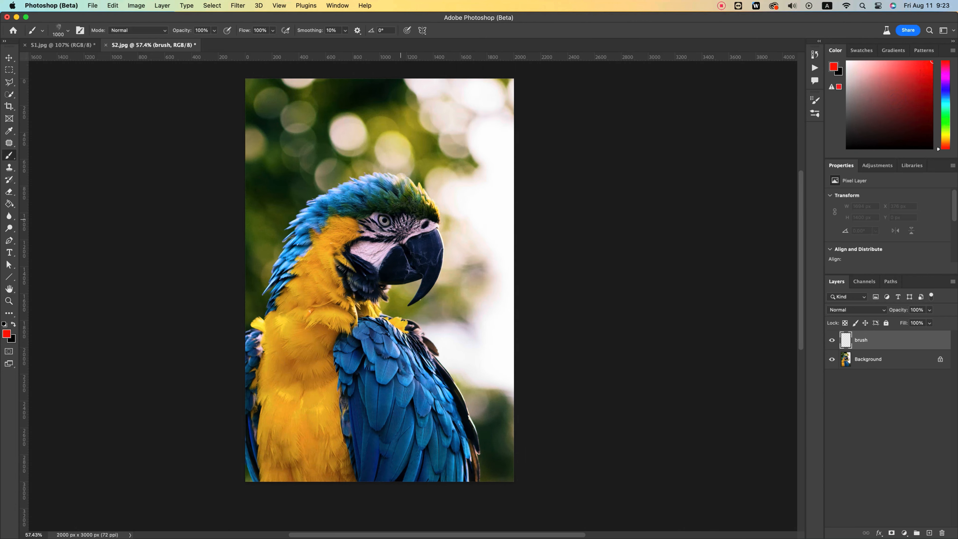
{"action": "right_click", "coordinate": [382, 236]}
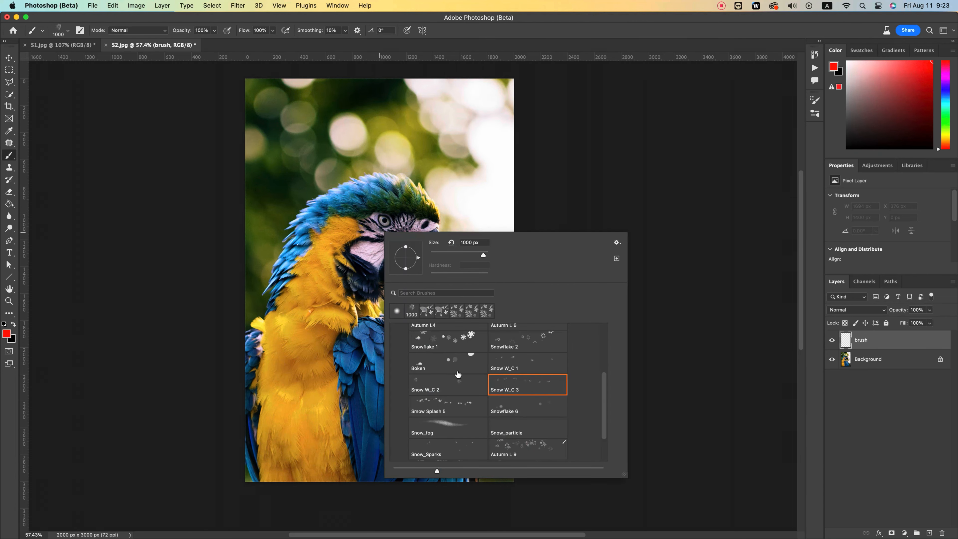
{"action": "scroll", "coordinate": [457, 374], "scroll_direction": "up", "scroll_amount": 5}
{"action": "left_click", "coordinate": [429, 373]}
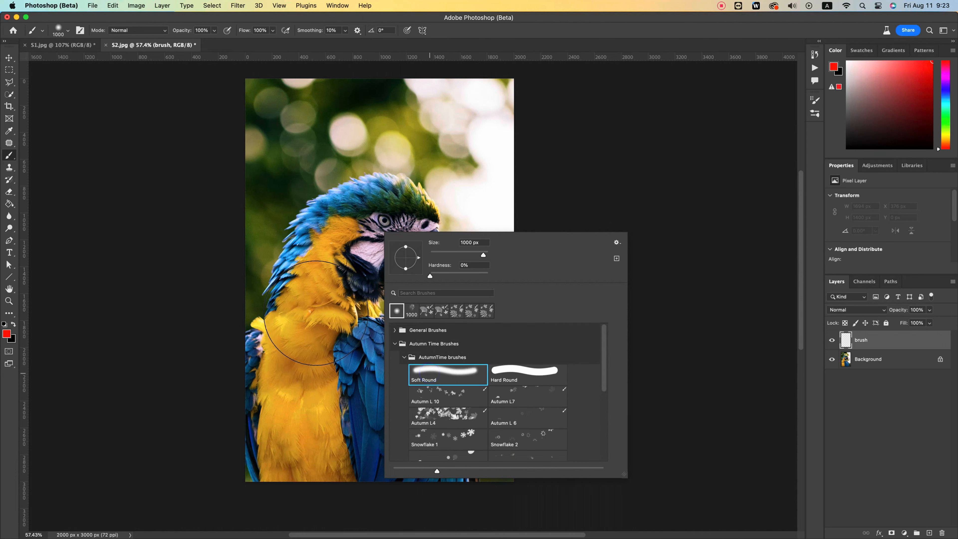
{"action": "left_click", "coordinate": [546, 23]}
{"action": "key", "text": "["}
{"action": "key", "text": "["}
{"action": "key", "text": "["}
{"action": "key", "text": "["}
{"action": "key", "text": "bracketright"}
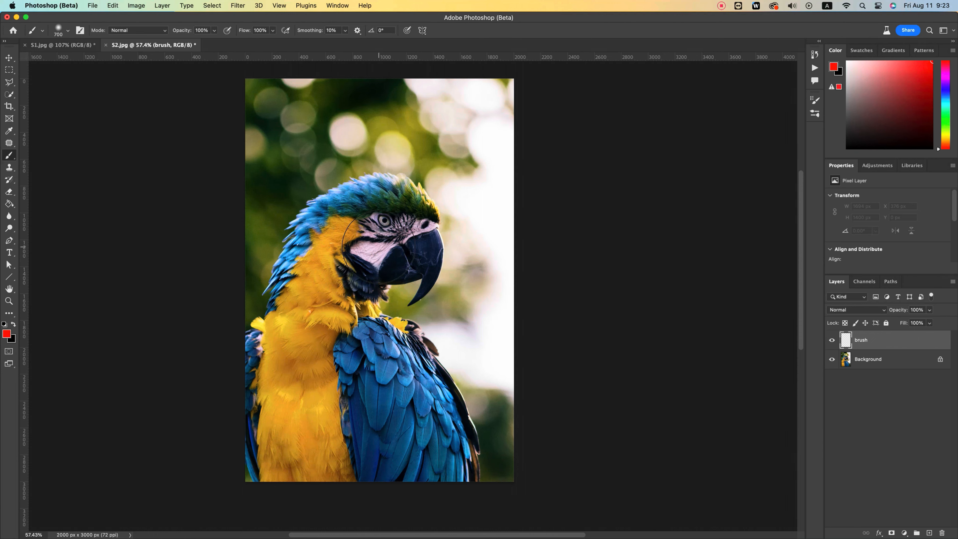
Step: Paint red over the parrot's head, neck and wing, reducing the brush to 250 px for the beak and the wing's edge
{"action": "mouse_move", "coordinate": [403, 256]}
{"action": "left_mouse_down"}
{"action": "mouse_move", "coordinate": [379, 253]}
{"action": "mouse_move", "coordinate": [386, 236]}
{"action": "mouse_move", "coordinate": [367, 232]}
{"action": "mouse_move", "coordinate": [417, 247]}
{"action": "mouse_move", "coordinate": [362, 232]}
{"action": "mouse_move", "coordinate": [343, 249]}
{"action": "mouse_move", "coordinate": [356, 289]}
{"action": "mouse_move", "coordinate": [347, 323]}
{"action": "mouse_move", "coordinate": [383, 384]}
{"action": "mouse_move", "coordinate": [420, 417]}
{"action": "mouse_move", "coordinate": [395, 361]}
{"action": "mouse_move", "coordinate": [393, 434]}
{"action": "mouse_move", "coordinate": [332, 366]}
{"action": "mouse_move", "coordinate": [341, 388]}
{"action": "left_mouse_up"}
{"action": "mouse_move", "coordinate": [342, 389]}
{"action": "left_mouse_down"}
{"action": "mouse_move", "coordinate": [312, 289]}
{"action": "mouse_move", "coordinate": [341, 219]}
{"action": "mouse_move", "coordinate": [310, 229]}
{"action": "mouse_move", "coordinate": [345, 203]}
{"action": "mouse_move", "coordinate": [292, 268]}
{"action": "mouse_move", "coordinate": [386, 196]}
{"action": "mouse_move", "coordinate": [433, 222]}
{"action": "left_mouse_up"}
{"action": "key", "text": "bracketleft"}
{"action": "key", "text": "bracketleft"}
{"action": "key", "text": "bracketleft"}
{"action": "key", "text": "bracketleft"}
{"action": "key", "text": "bracketleft"}
{"action": "key", "text": "bracketleft"}
{"action": "key", "text": "bracketleft"}
{"action": "left_click_drag", "start_coordinate": [422, 295], "coordinate": [432, 237]}
{"action": "mouse_move", "coordinate": [417, 372]}
{"action": "left_mouse_down"}
{"action": "mouse_move", "coordinate": [459, 397]}
{"action": "mouse_move", "coordinate": [464, 445]}
{"action": "mouse_move", "coordinate": [429, 370]}
{"action": "left_mouse_up"}
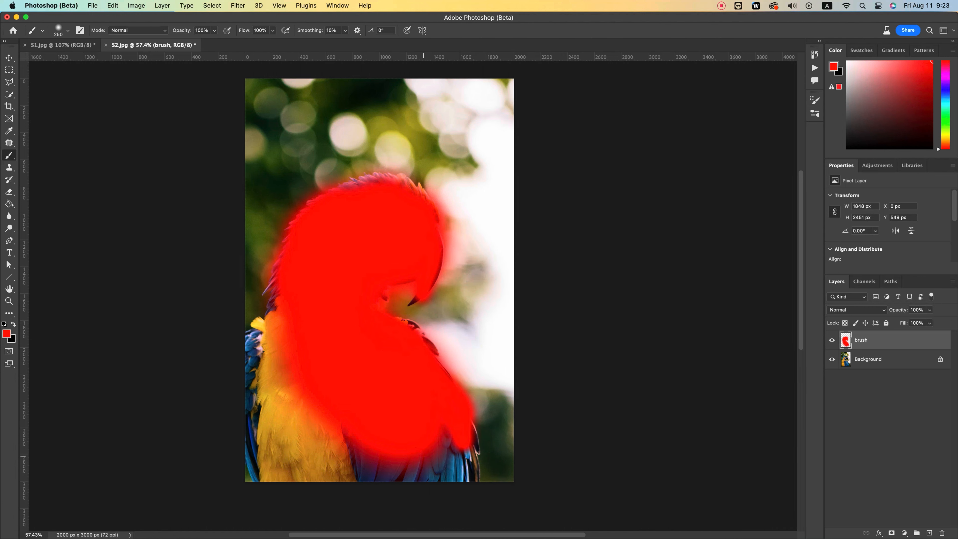
Step: Enlarge the brush to 600 px and extend the red paint over the parrot's lower wing and chest
{"action": "key", "text": "bracketright"}
{"action": "key", "text": "bracketright"}
{"action": "key", "text": "bracketright"}
{"action": "key", "text": "bracketright"}
{"action": "key", "text": "bracketright"}
{"action": "key", "text": "bracketright"}
{"action": "left_click", "coordinate": [439, 447]}
{"action": "left_click_drag", "start_coordinate": [297, 402], "coordinate": [301, 350]}
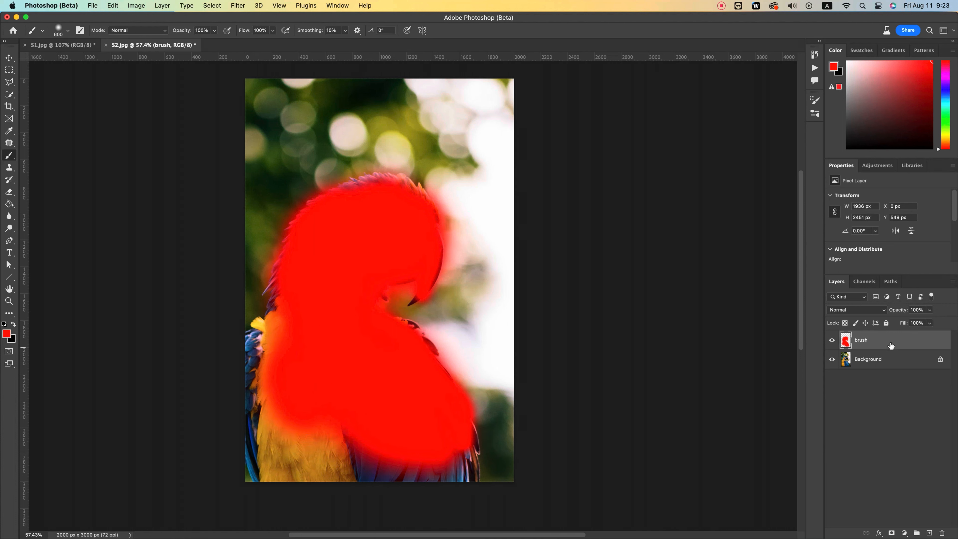
Step: Run the Play action from the Autumn Time Action set on the parrot image and inspect the result up close
{"action": "left_click", "coordinate": [814, 69]}
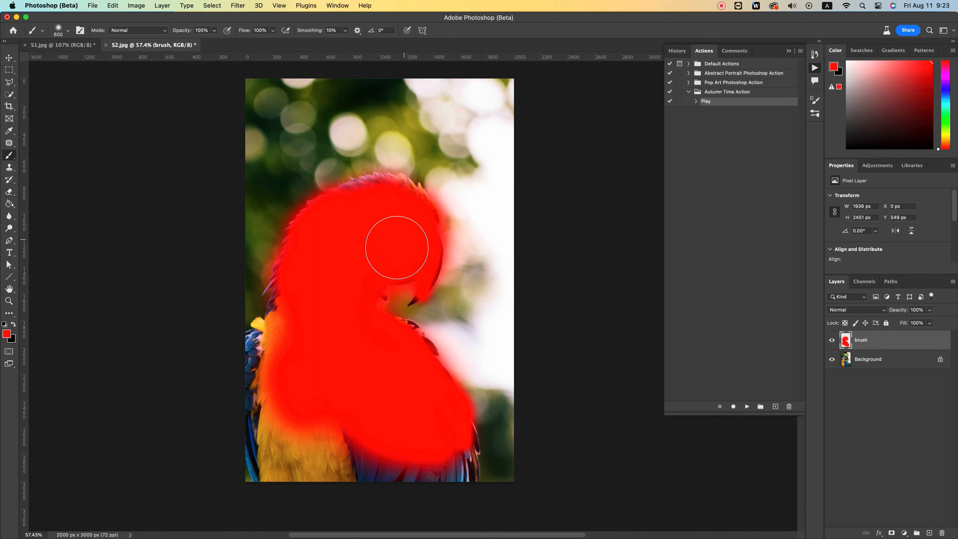
{"action": "key", "text": "v"}
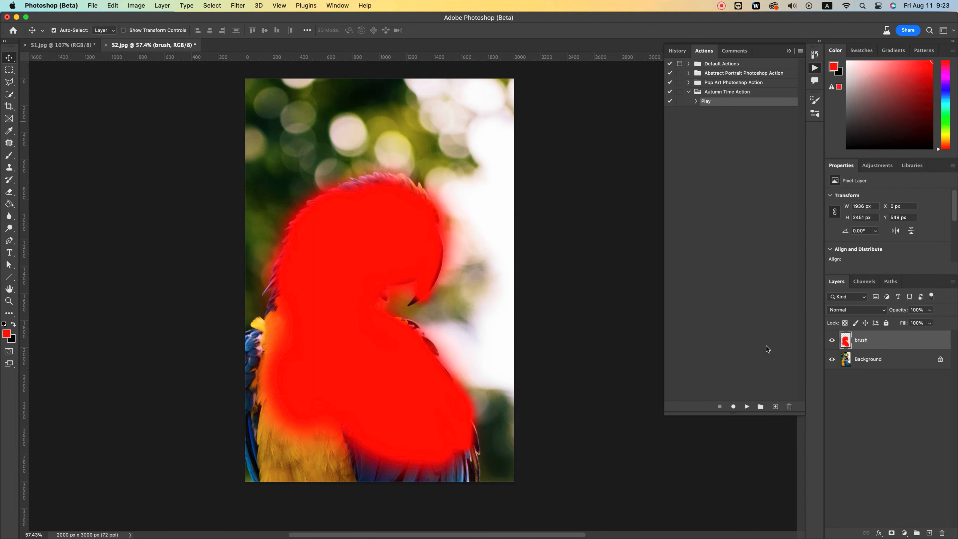
{"action": "left_click", "coordinate": [746, 406]}
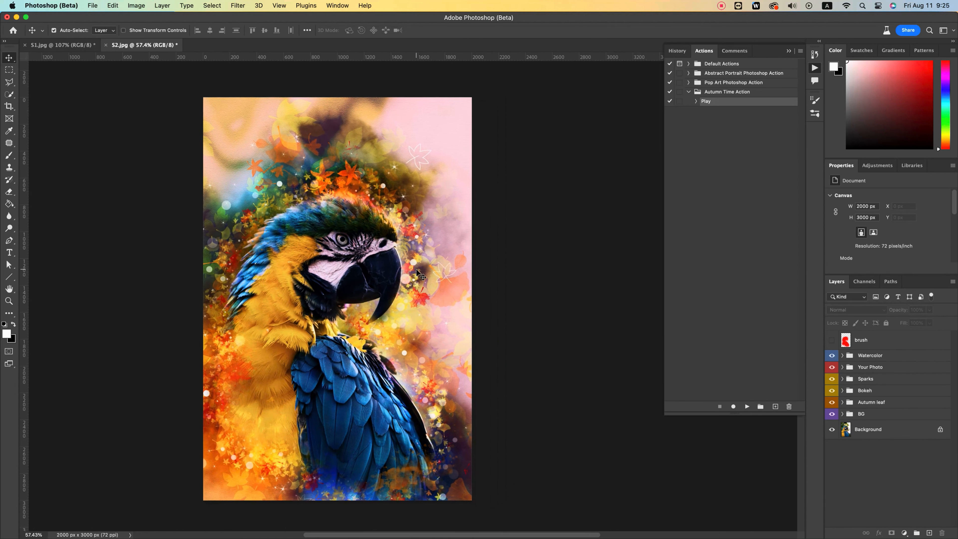
{"action": "key", "text": "z"}
{"action": "mouse_move", "coordinate": [360, 190]}
{"action": "left_mouse_down"}
{"action": "mouse_move", "coordinate": [385, 187]}
{"action": "mouse_move", "coordinate": [374, 190]}
{"action": "left_mouse_up"}
{"action": "left_click_drag", "start_coordinate": [369, 193], "coordinate": [368, 194]}
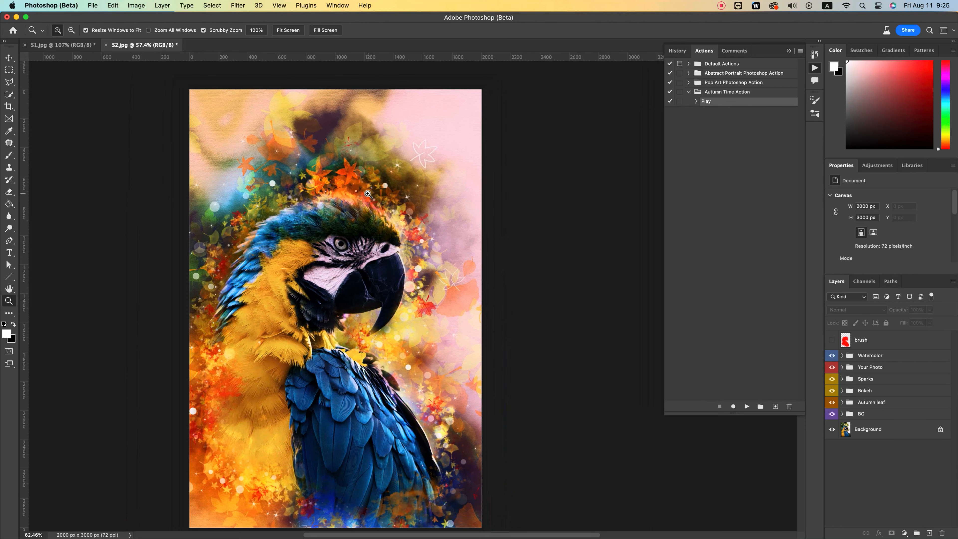
{"action": "left_click_drag", "start_coordinate": [360, 257], "coordinate": [367, 244]}
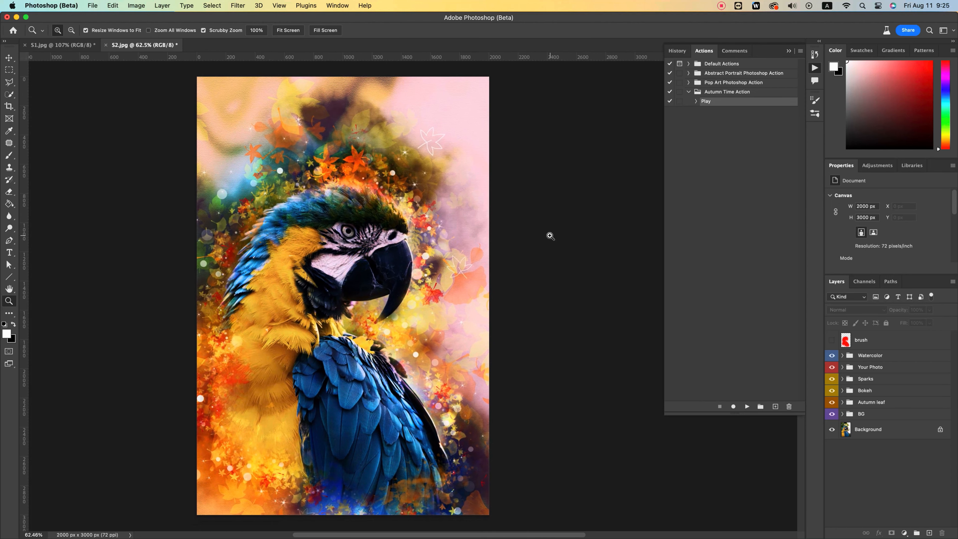